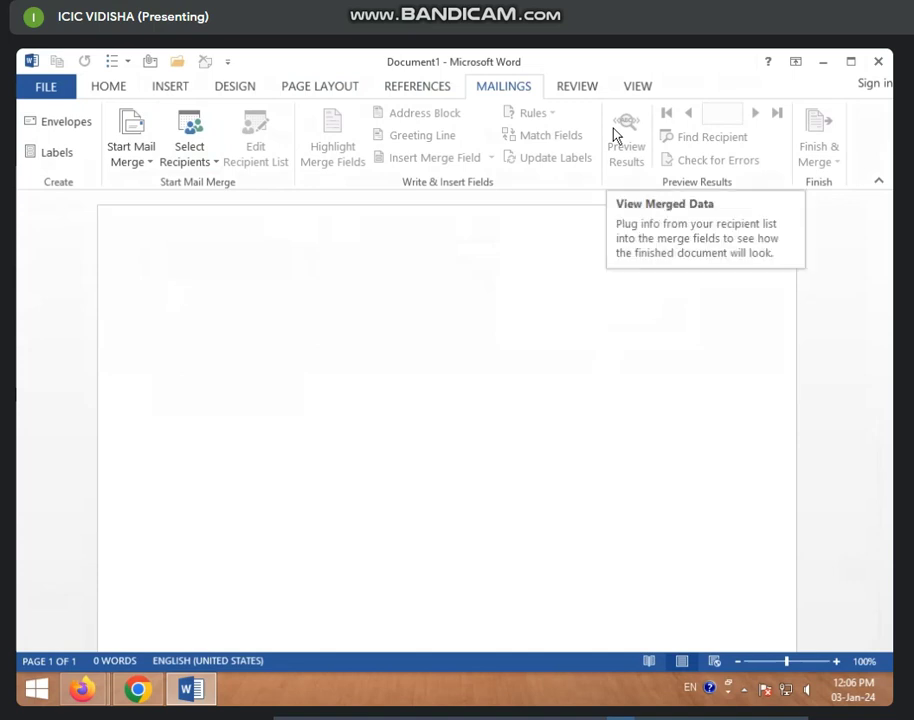
Step: Launch the Step-by-Step Mail Merge Wizard from Start Mail Merge on the Mailings tab
left_click(148, 165)
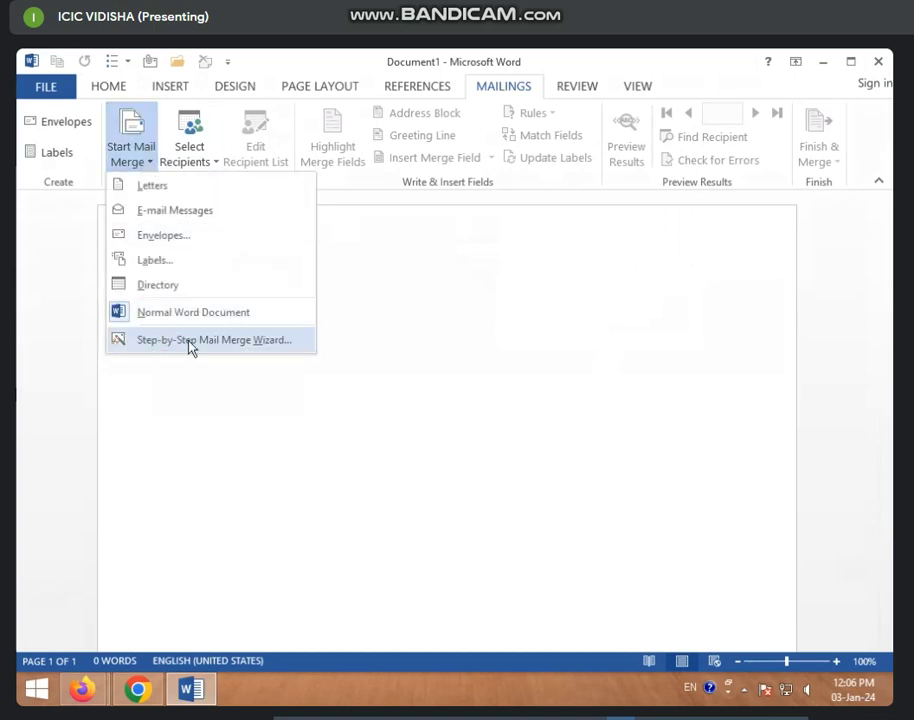
left_click(265, 345)
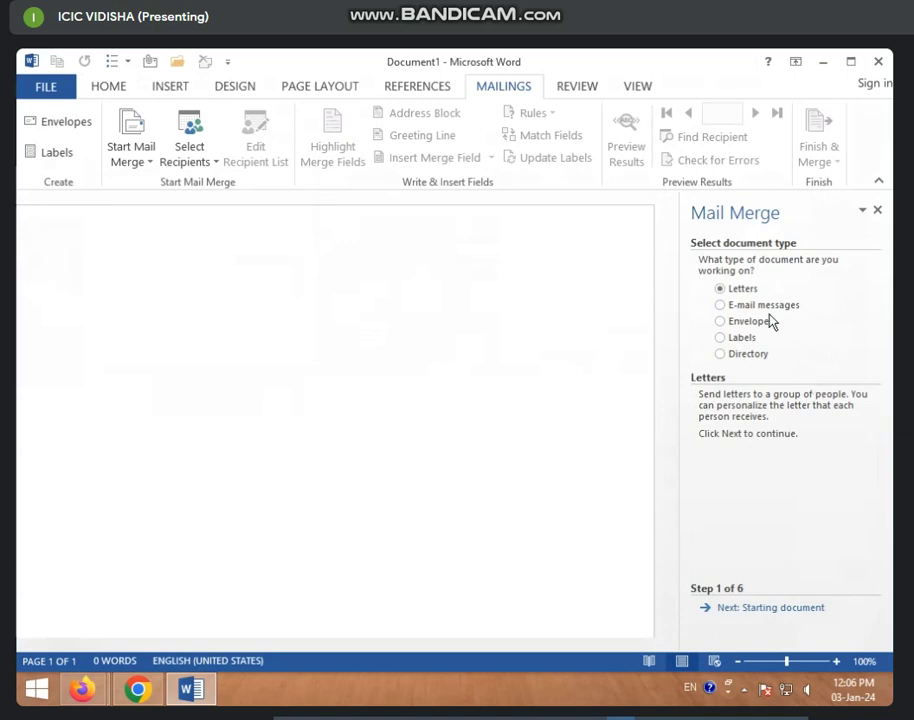
Step: Choose E-mail messages as the merge type and bring the wizard to step 2, Starting document
left_click(743, 306)
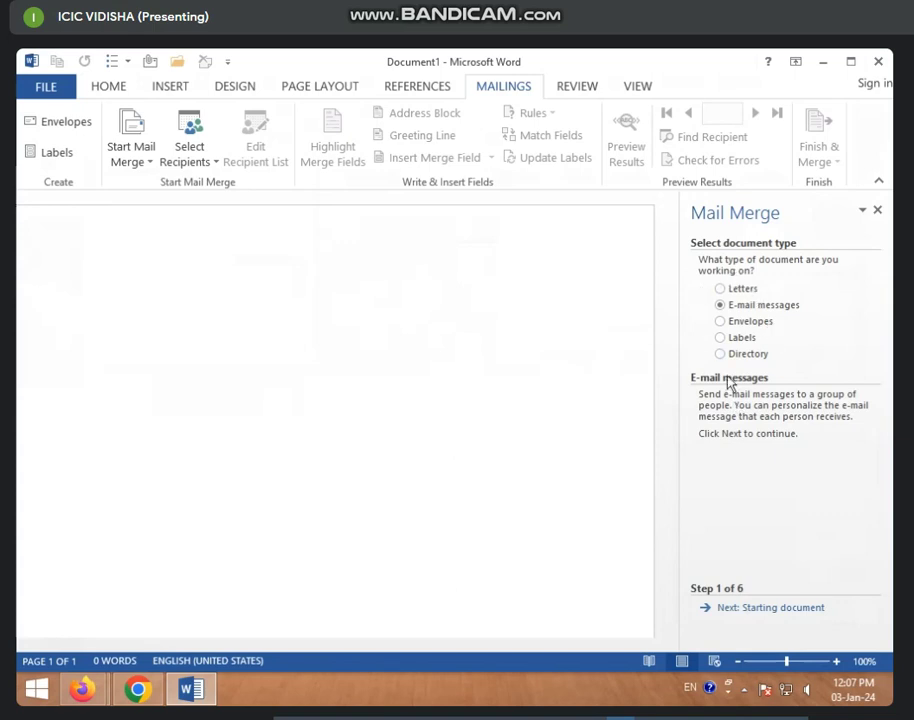
left_click(771, 609)
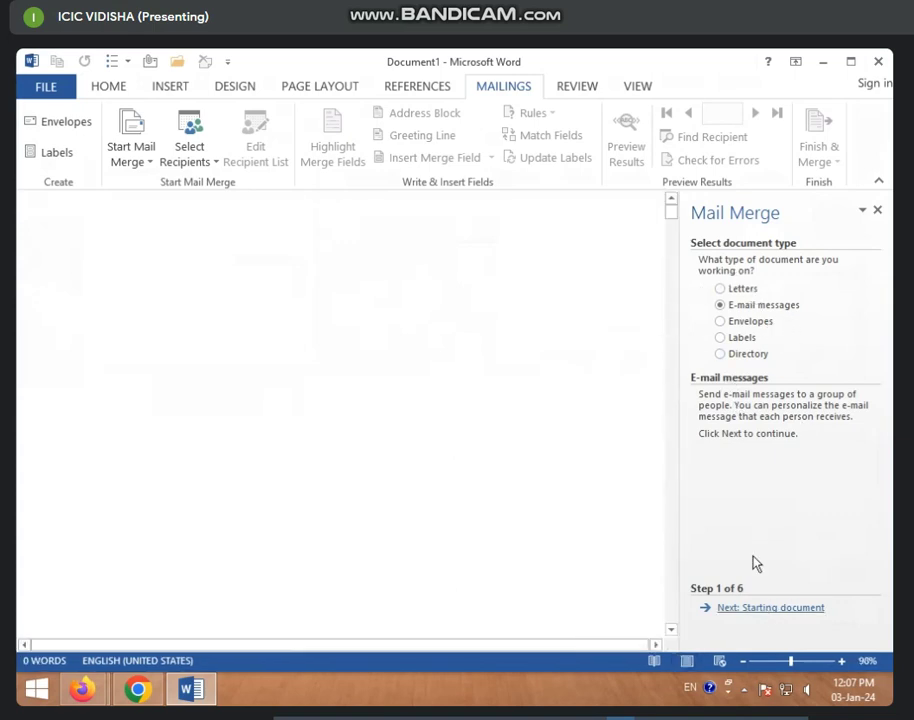
left_click(755, 608)
left_click(741, 608)
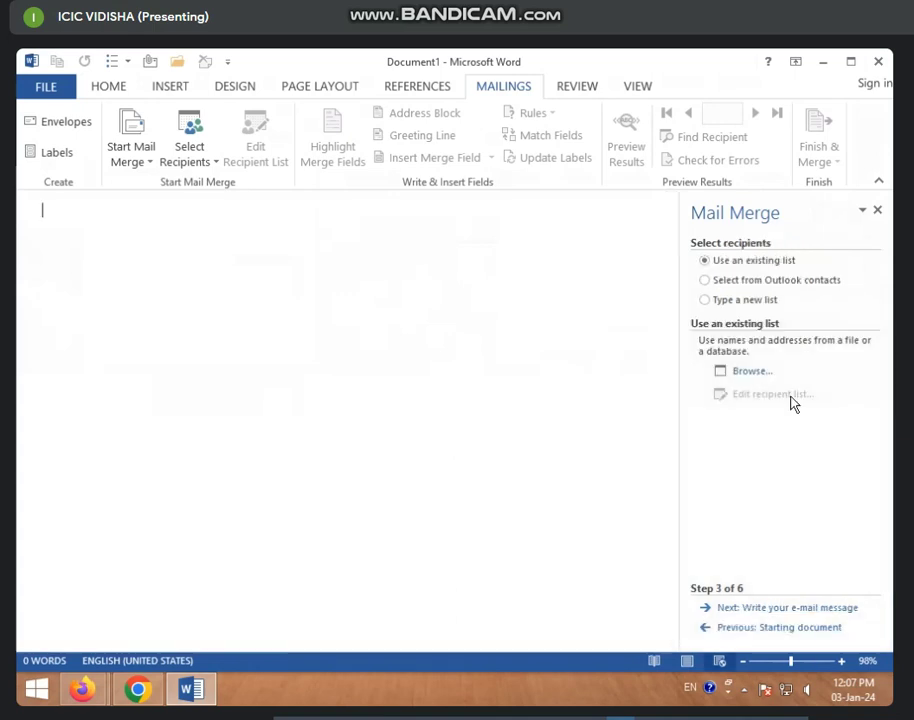
left_click(755, 629)
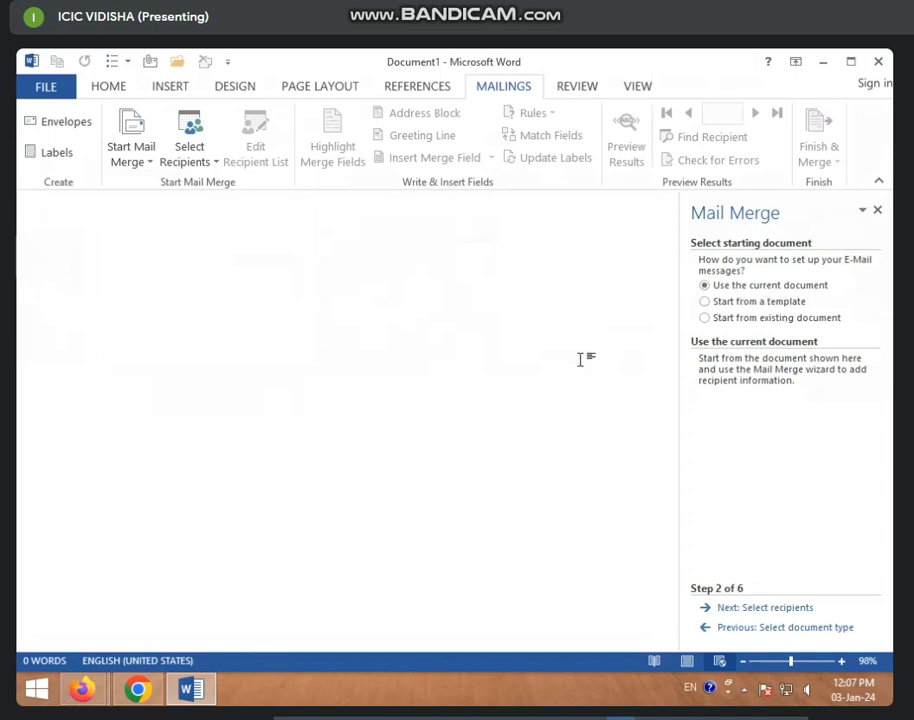
left_click(752, 303)
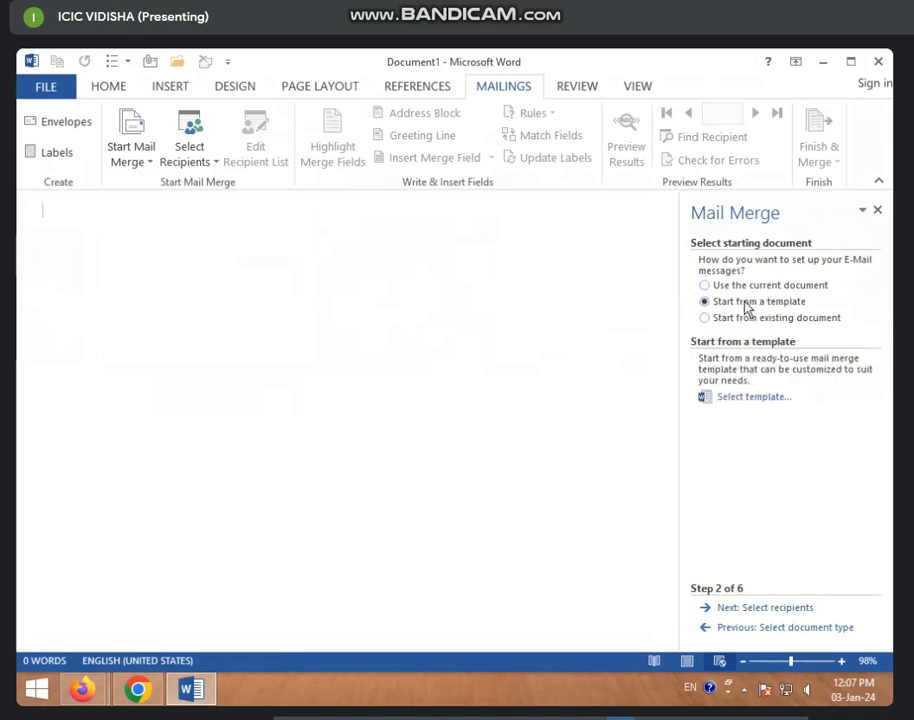
left_click(744, 399)
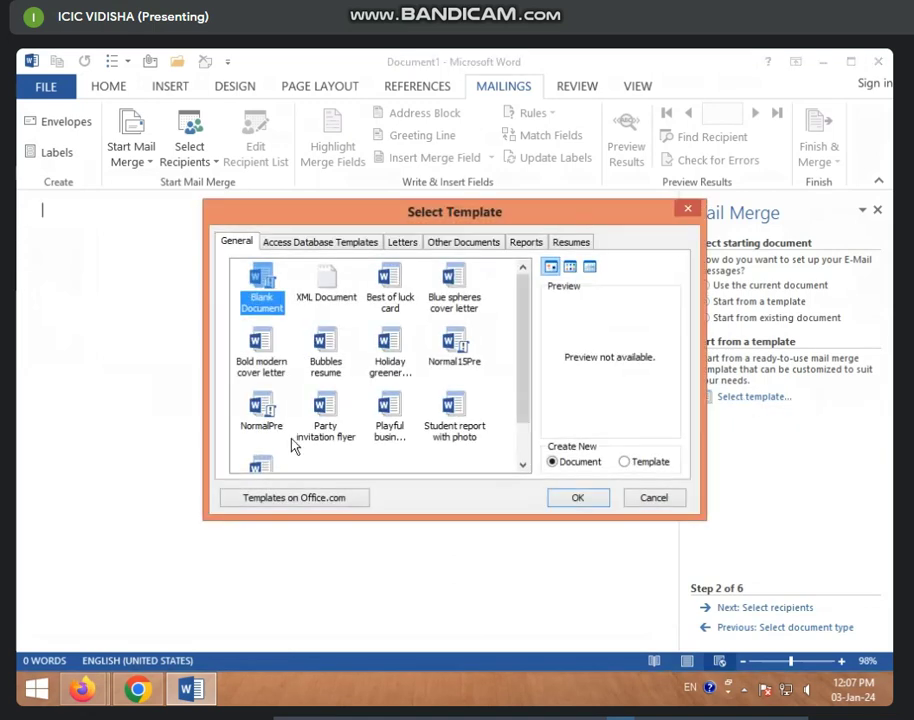
left_click(392, 364)
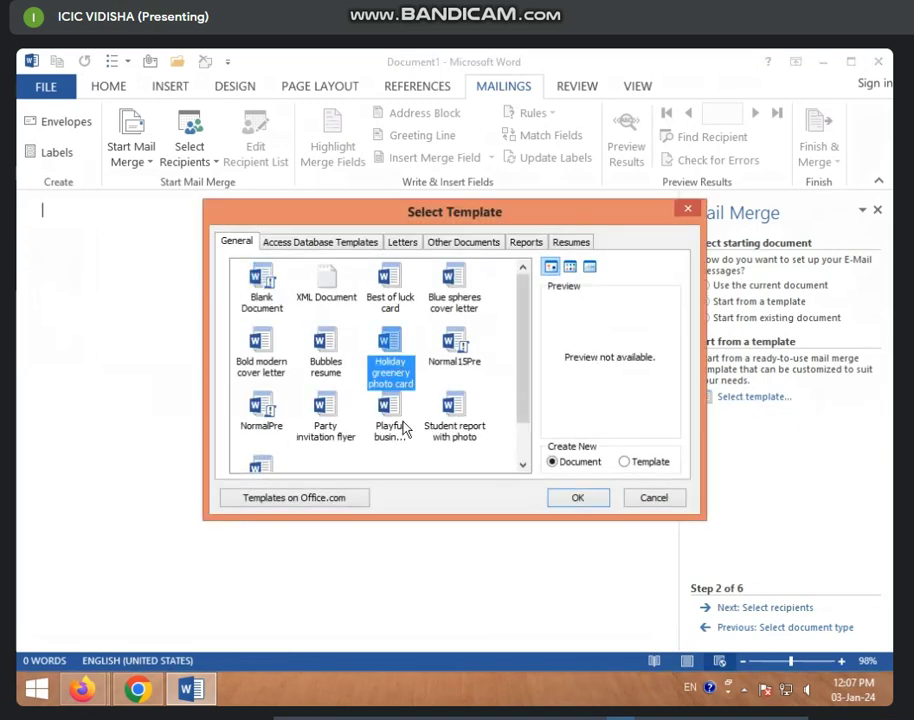
left_click(403, 428)
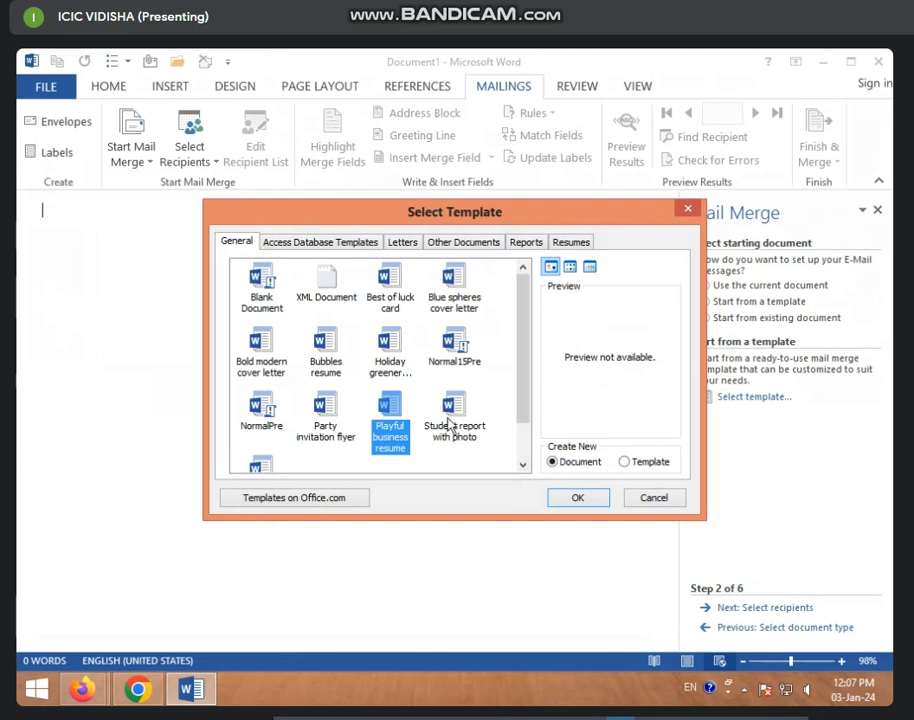
left_click(450, 425)
scroll(467, 448, "down", 1)
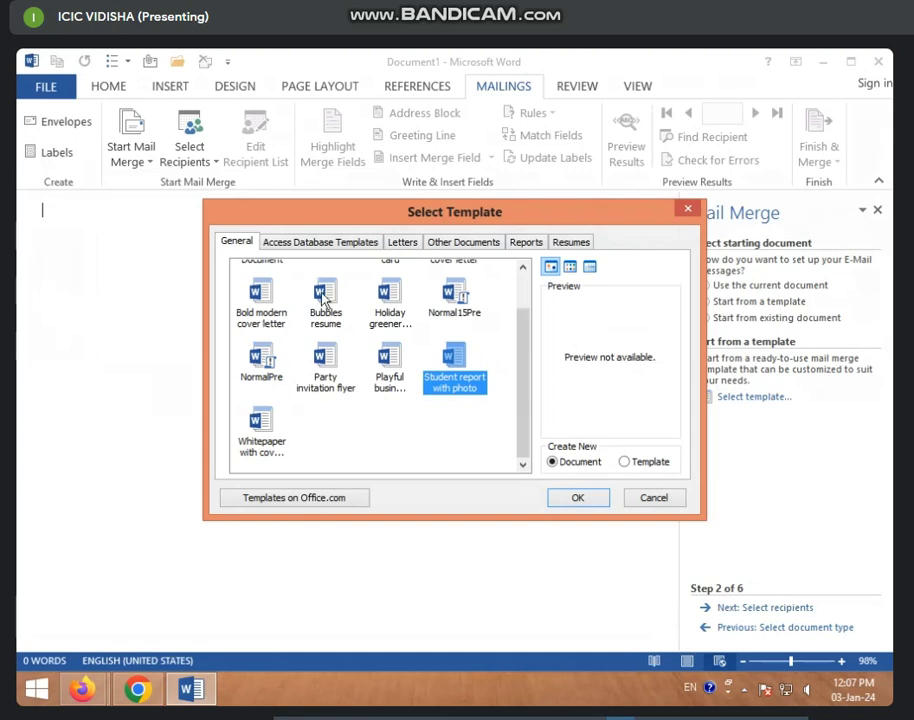
scroll(466, 343, "up", 1)
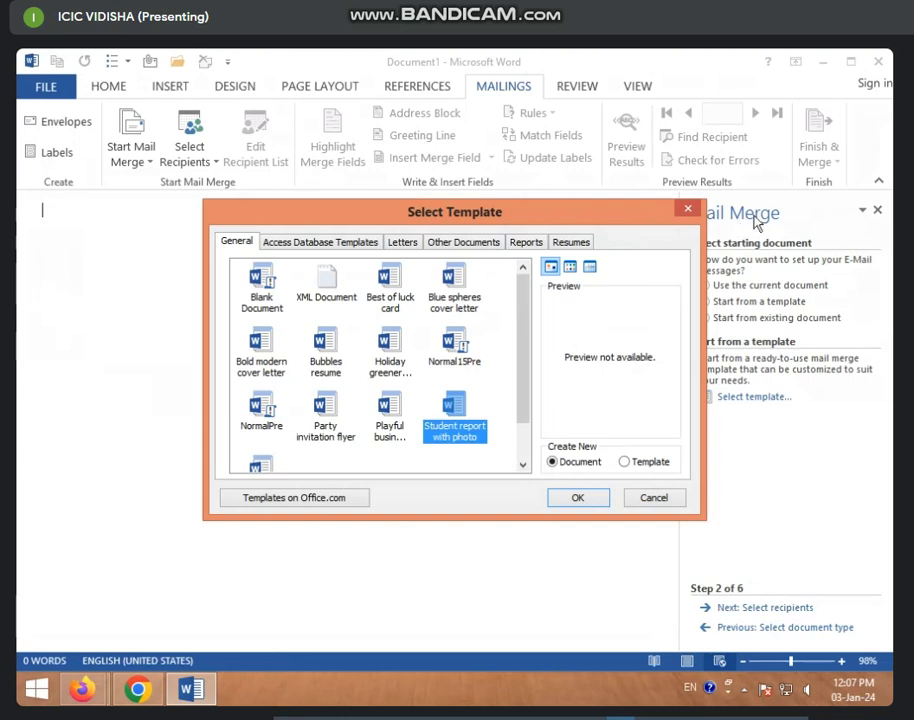
left_click(648, 494)
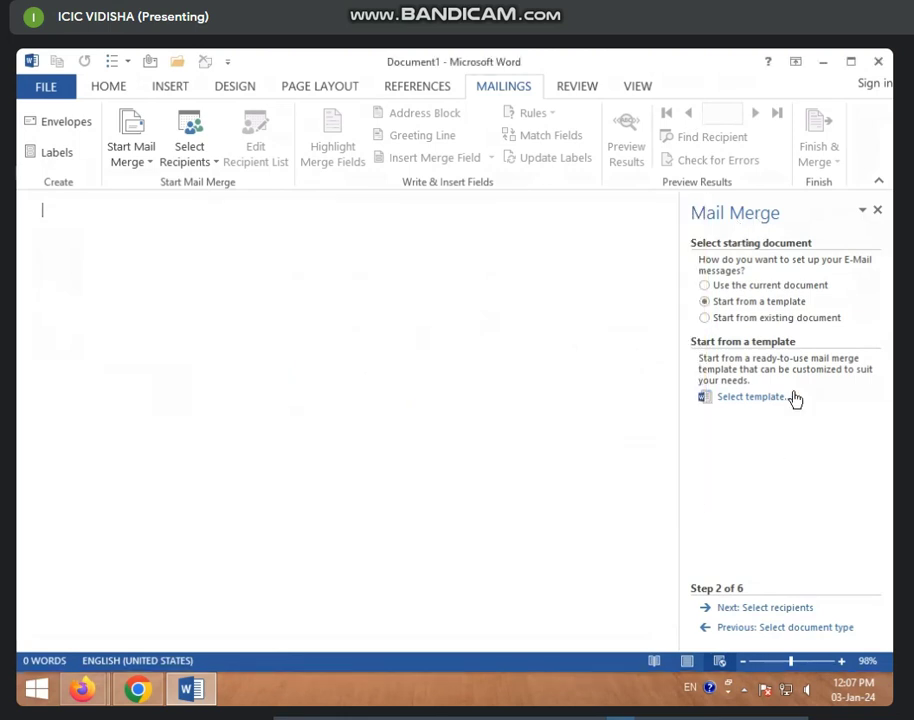
left_click(705, 318)
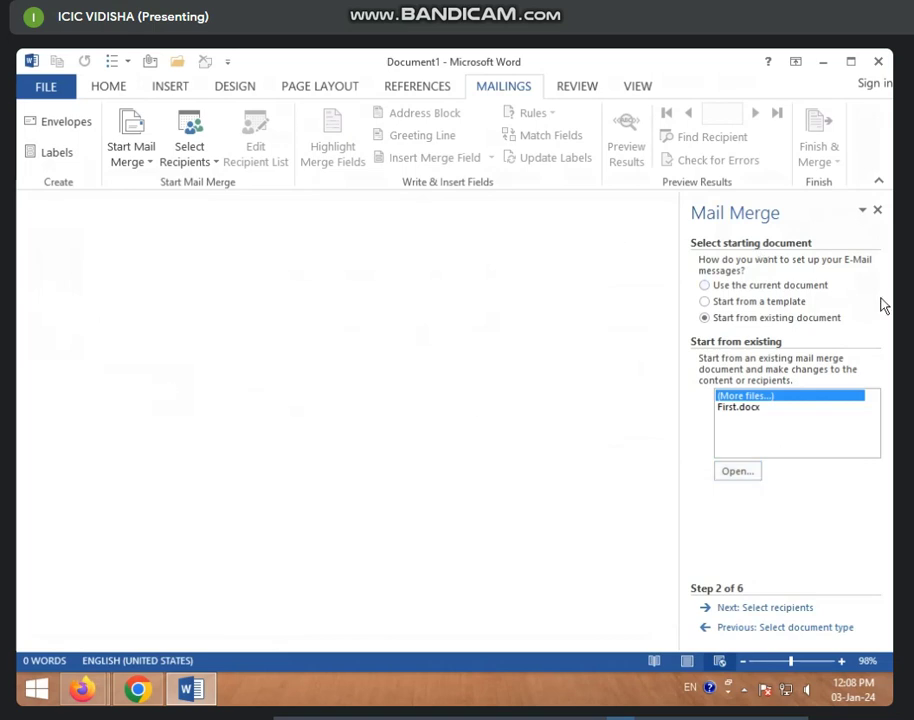
left_click(750, 287)
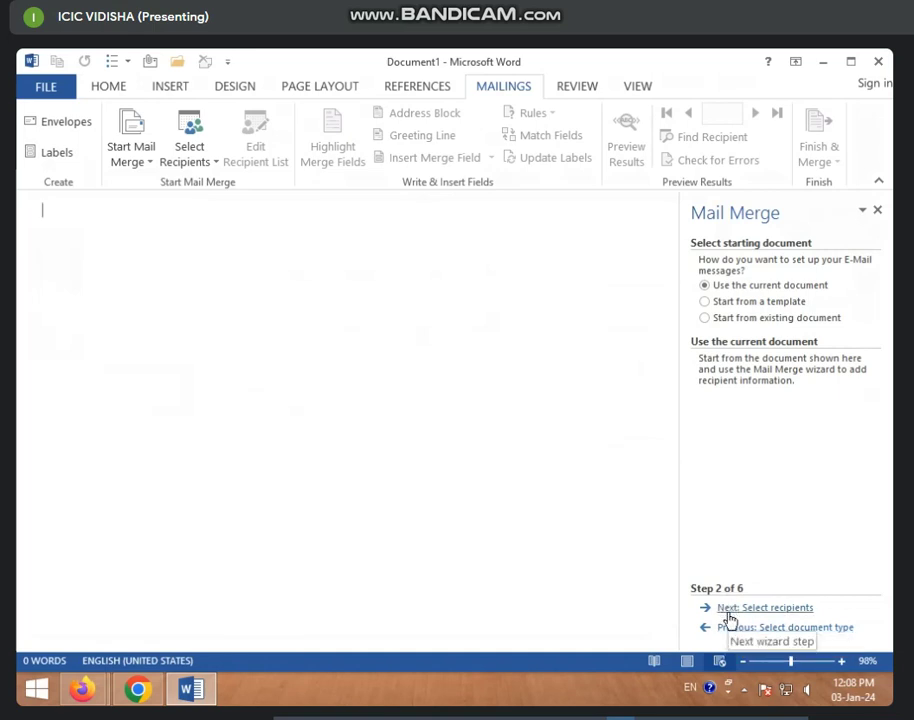
Step: Advance to recipient selection and browse for an existing list without choosing one
left_click(729, 610)
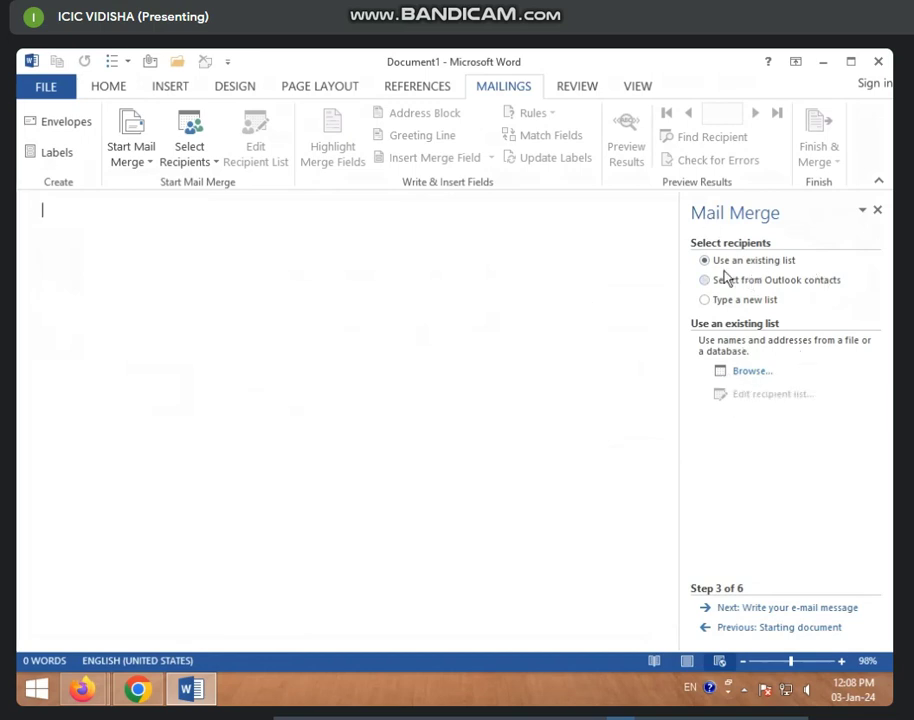
left_click(740, 373)
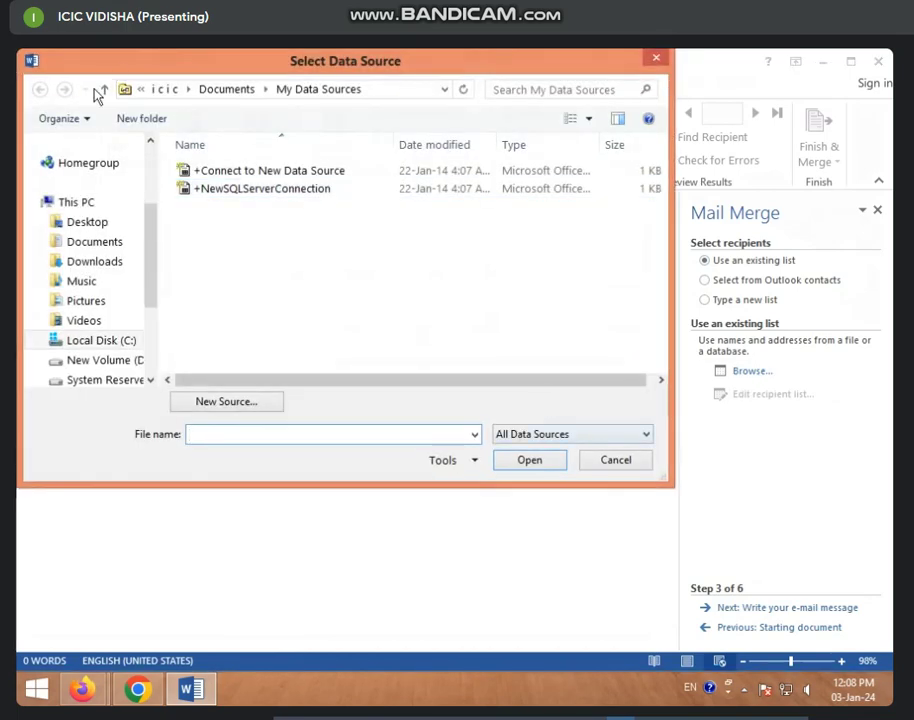
left_click(630, 464)
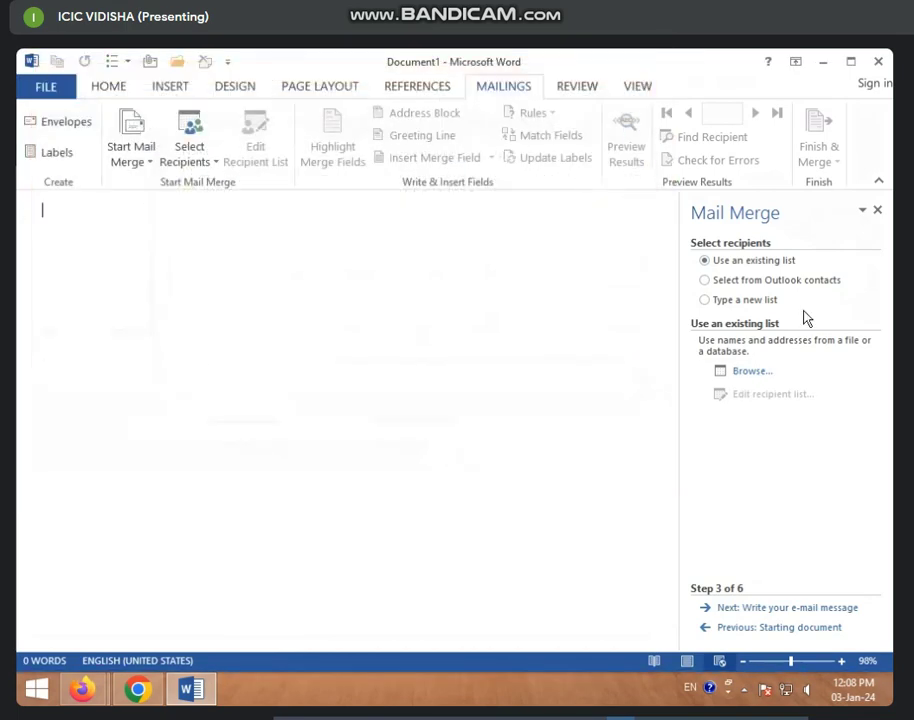
Step: Try Outlook contacts, dismiss the profile warning, then choose Type a new list
left_click(733, 285)
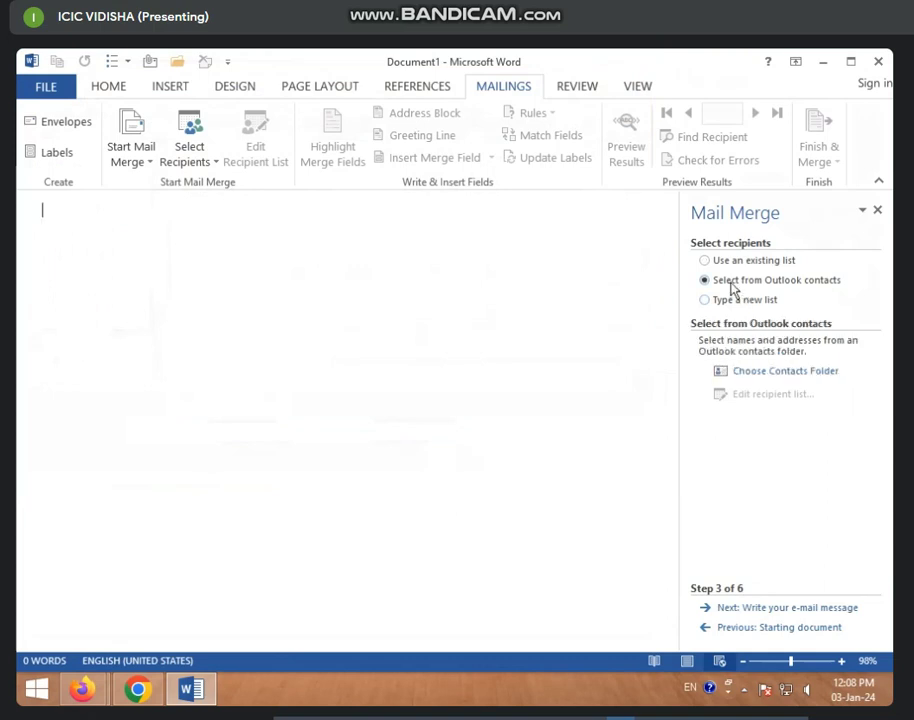
left_click(760, 377)
left_click(612, 431)
left_click(722, 302)
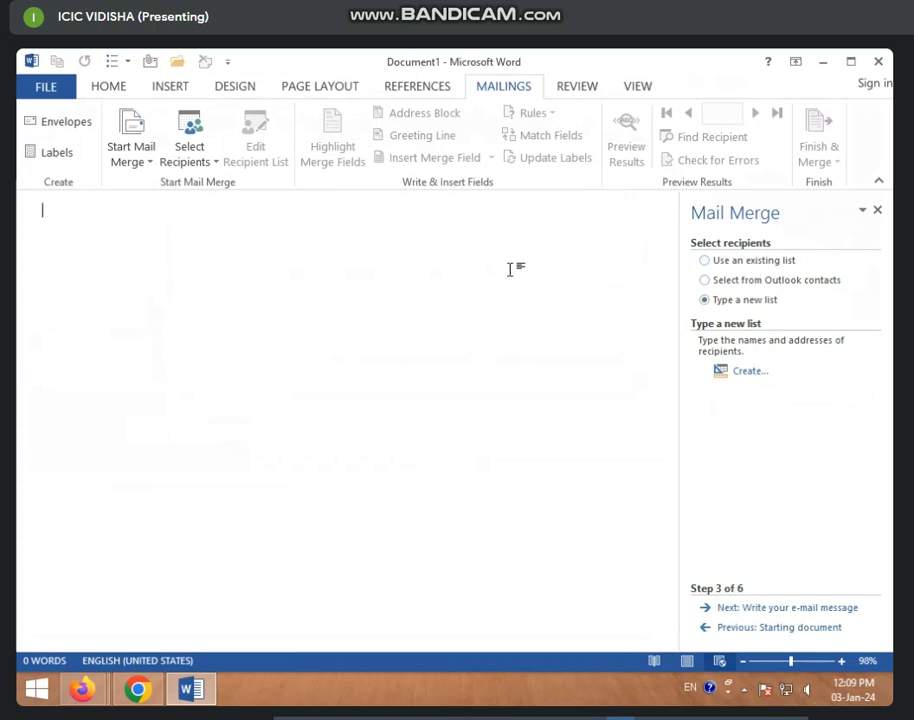
Step: Start a new address list and step through the entry's Last Name and following fields
left_click(752, 371)
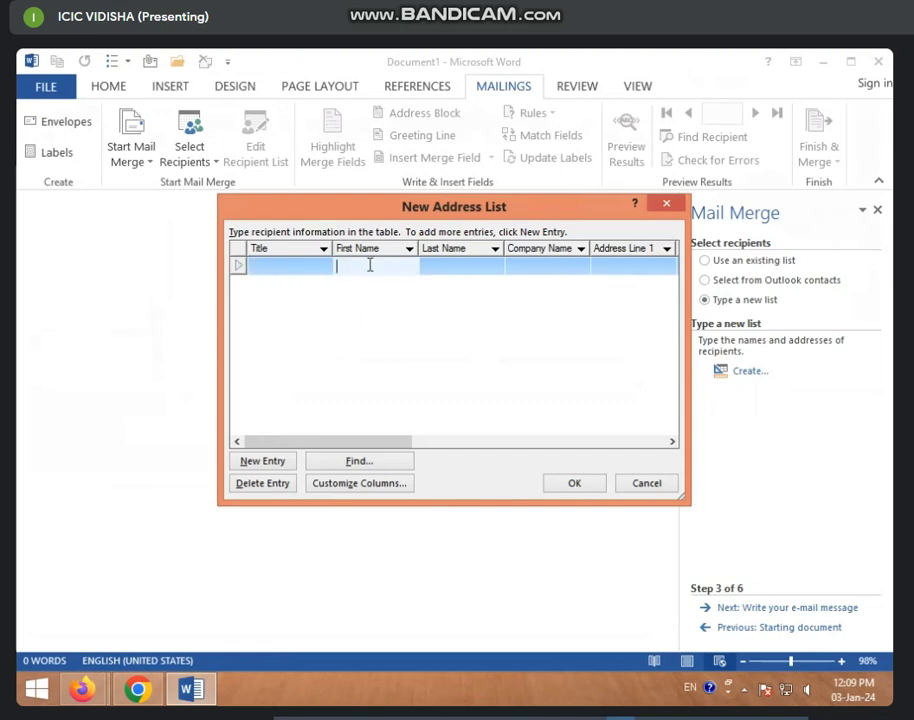
left_click(463, 264)
left_click(545, 266)
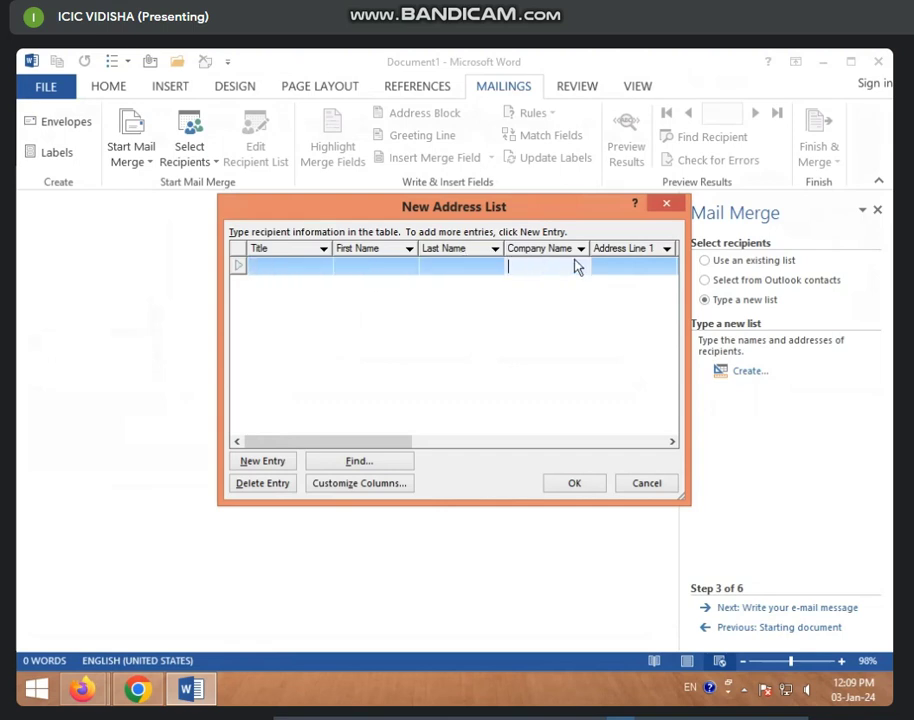
left_click(614, 265)
left_click_drag(380, 441, 590, 441)
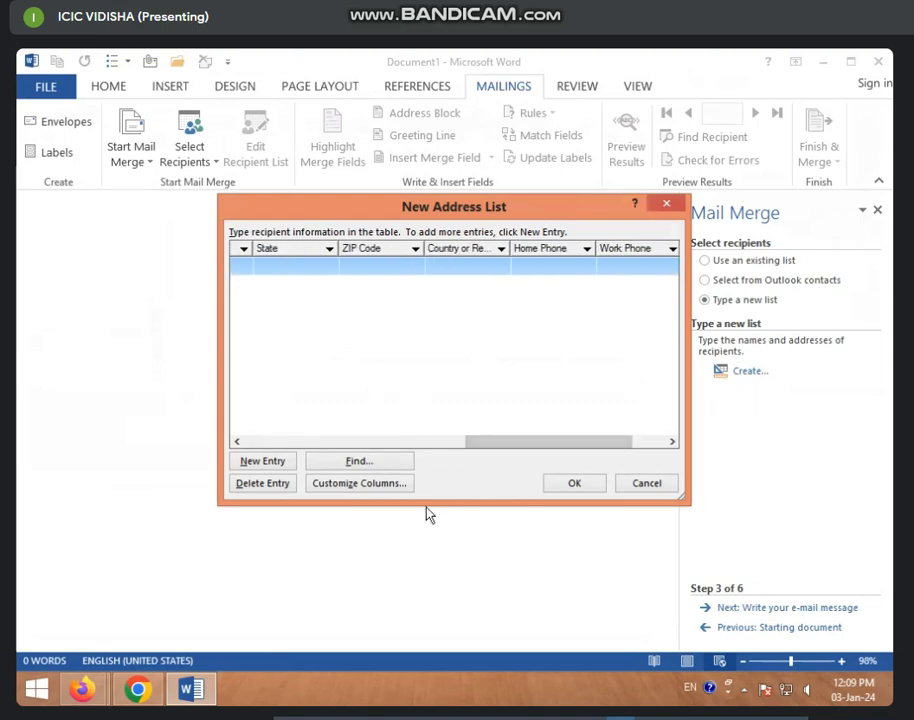
Step: In Customize Address List, delete the Title and Company Name fields
left_click(350, 488)
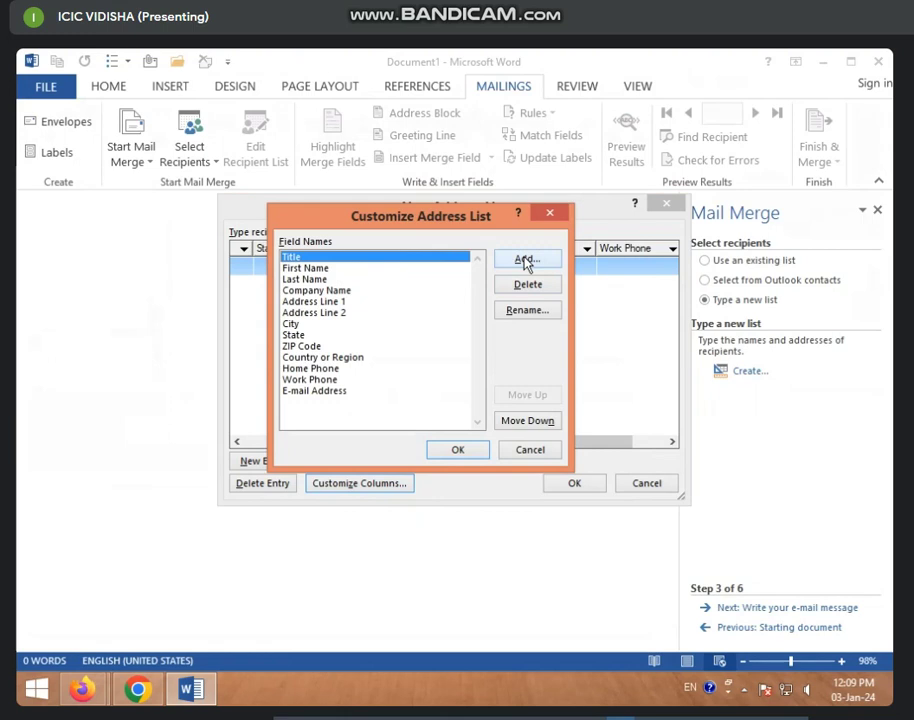
left_click(302, 268)
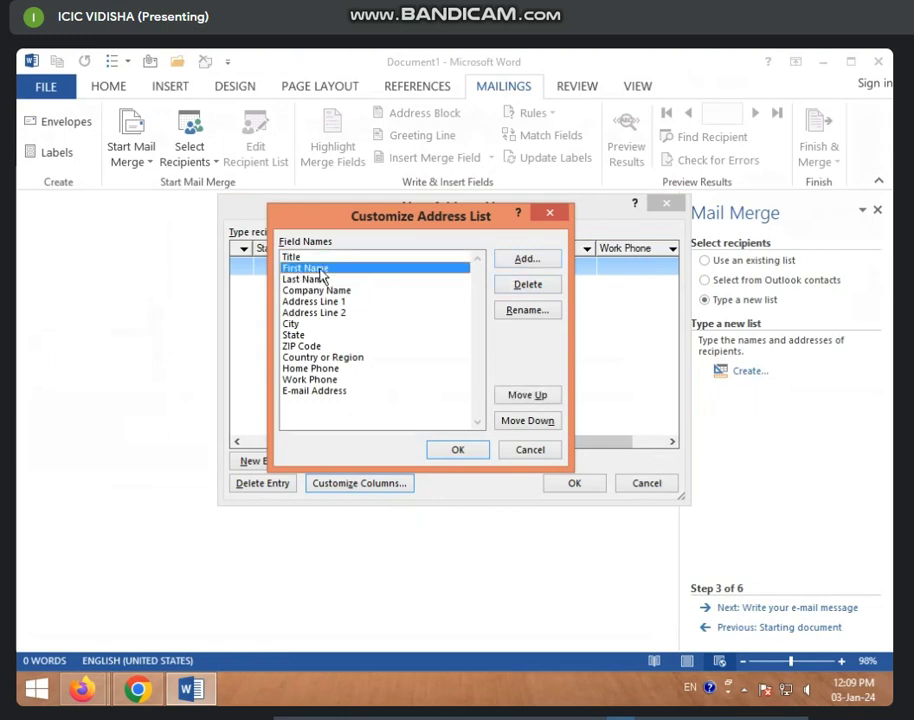
left_click(292, 257)
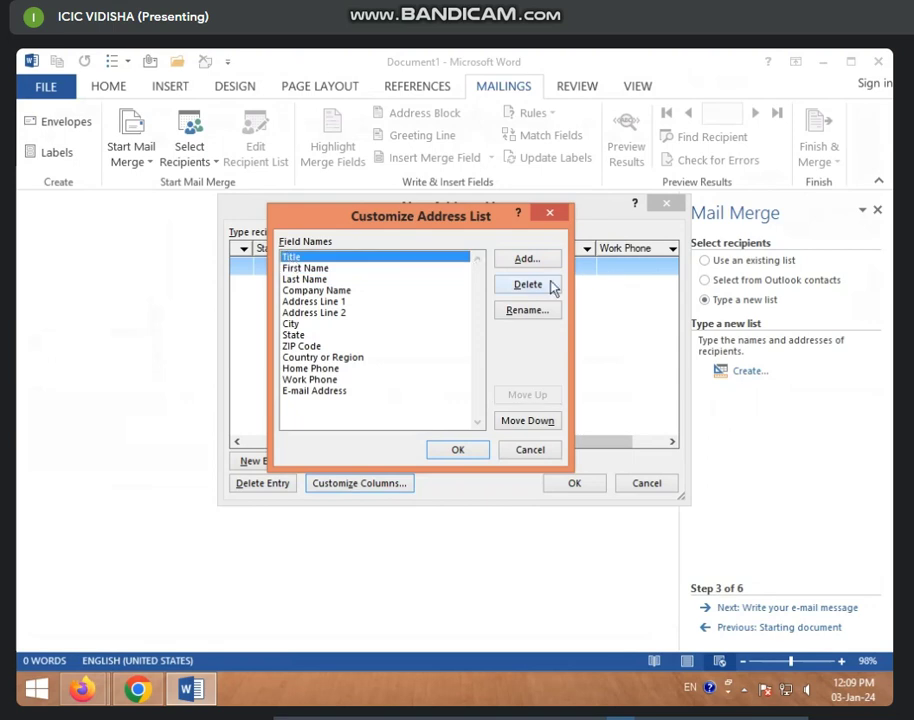
left_click(530, 285)
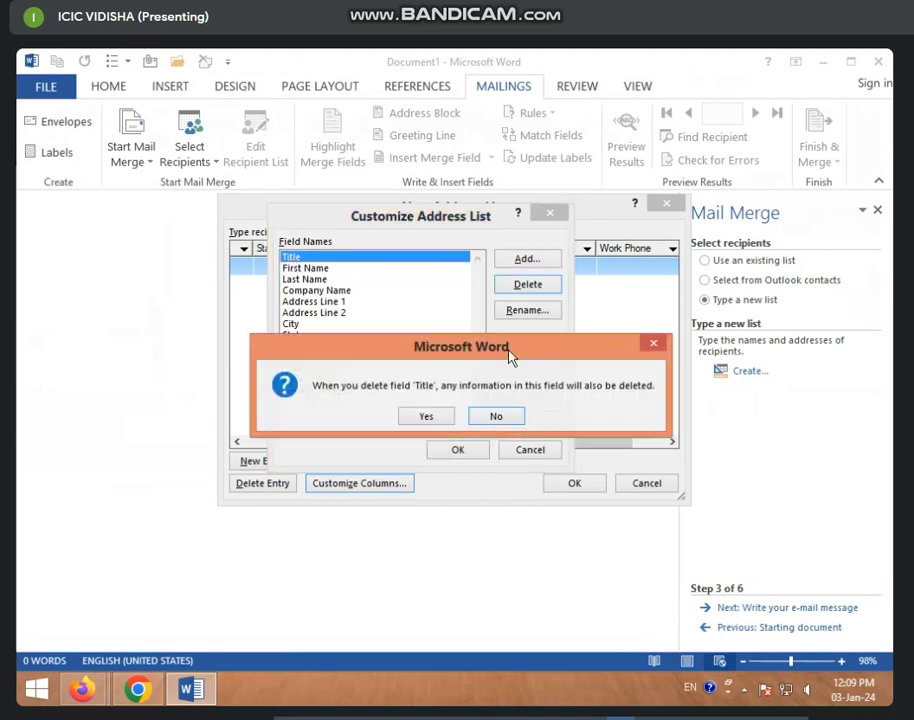
left_click(446, 422)
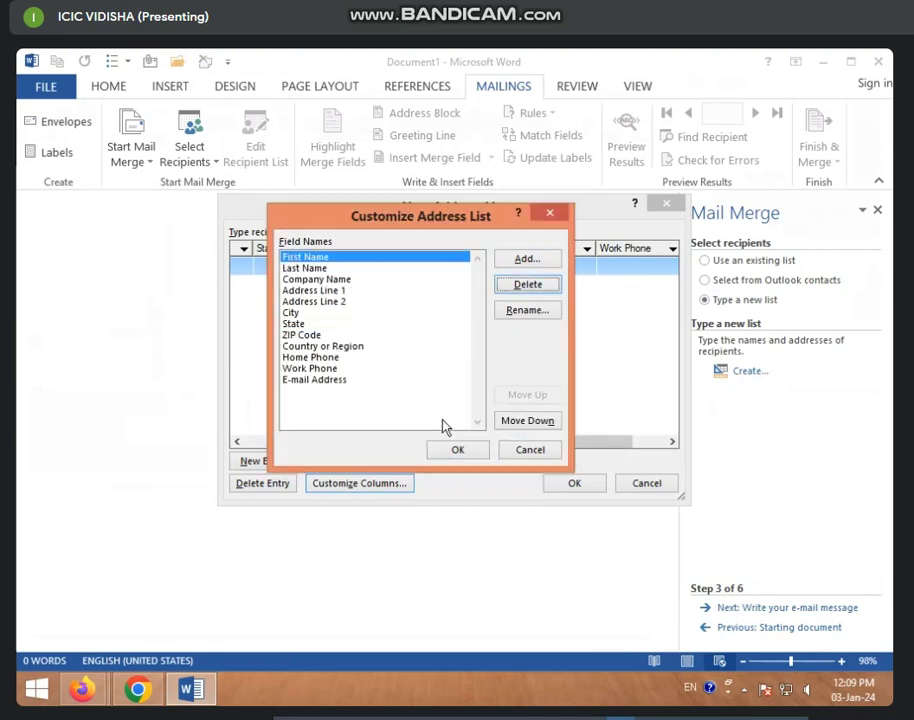
left_click(349, 280)
left_click(540, 288)
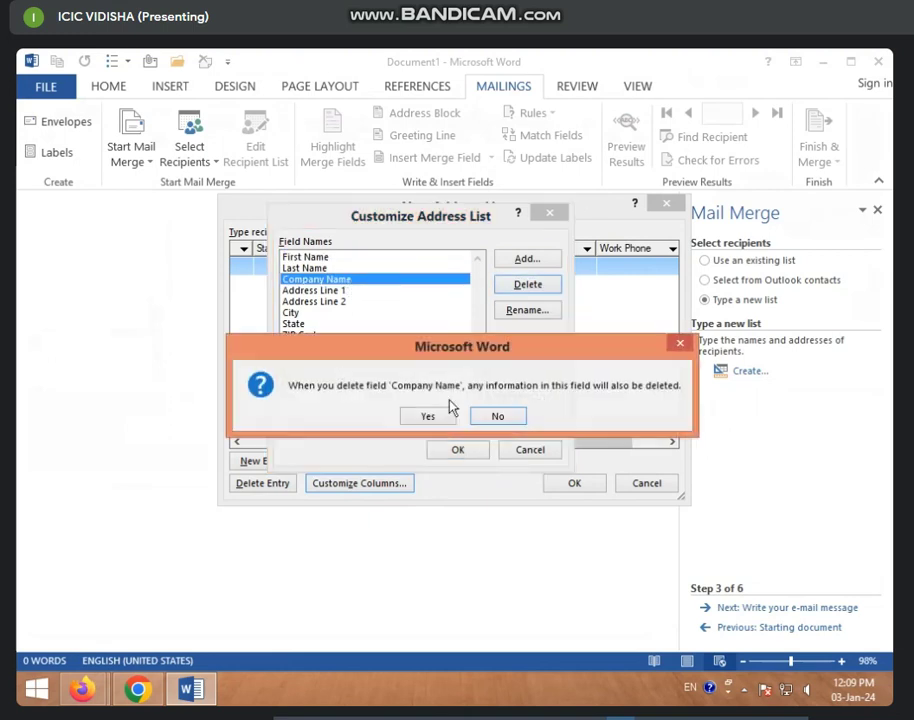
left_click(431, 416)
Step: Try renaming and reordering Last Name, then cancel Customize Address List and New Address List
left_click(522, 310)
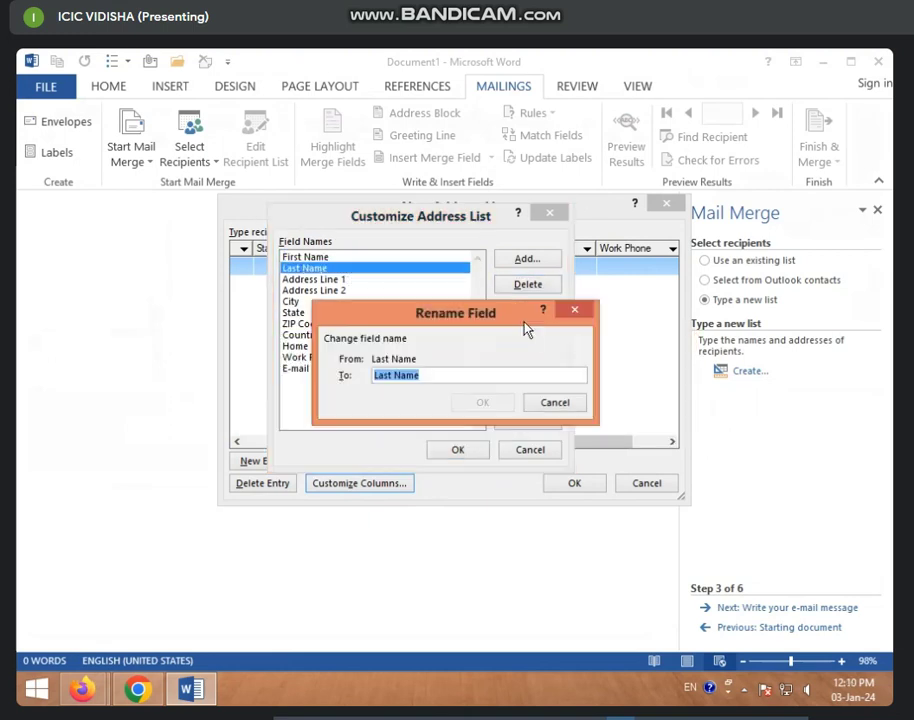
left_click(540, 407)
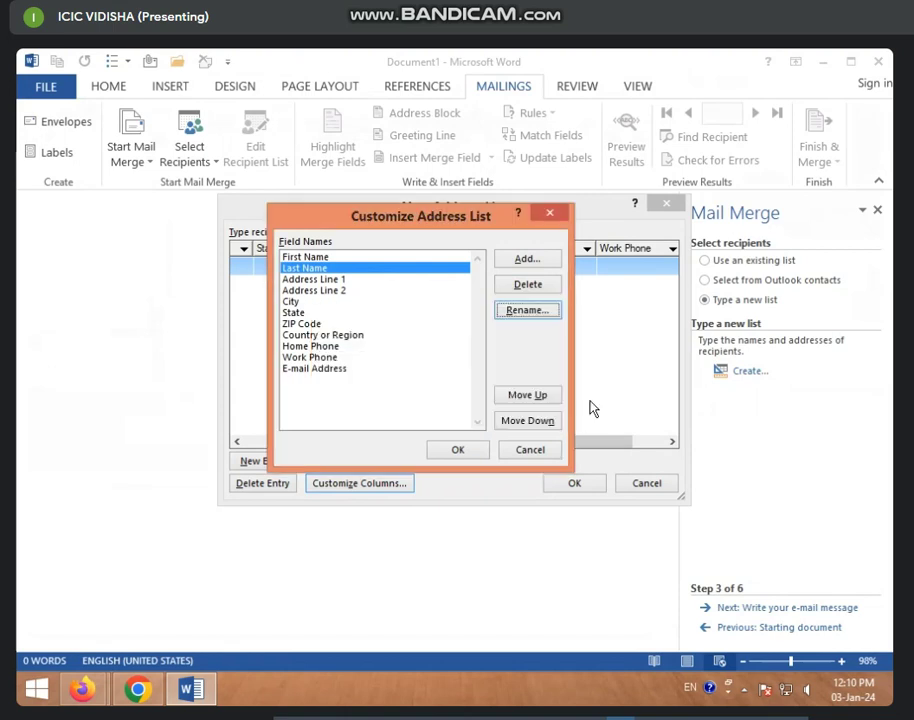
left_click(514, 396)
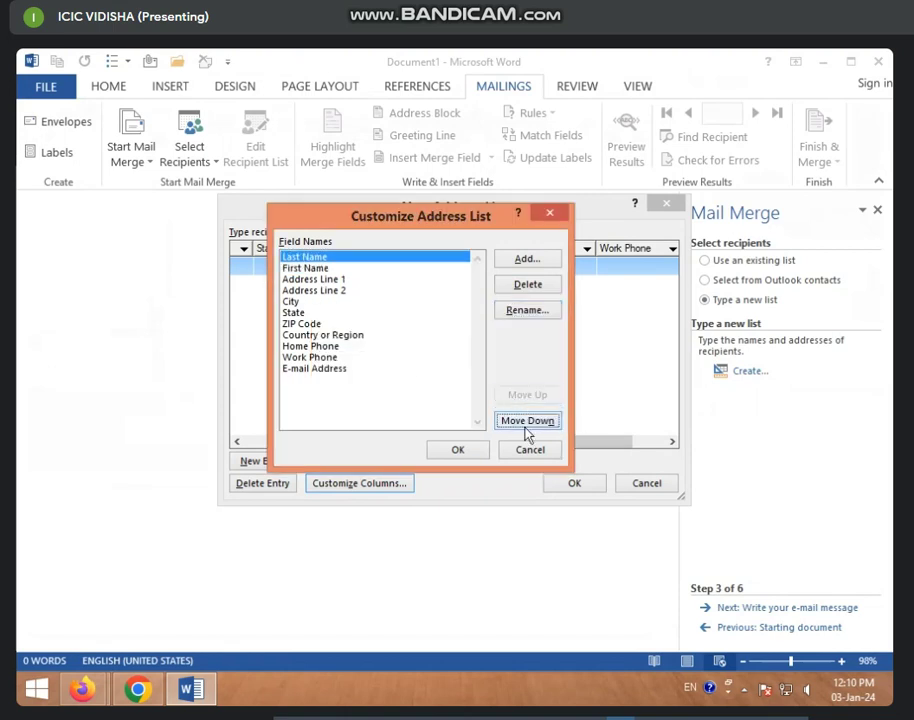
left_click(525, 423)
left_click(525, 423)
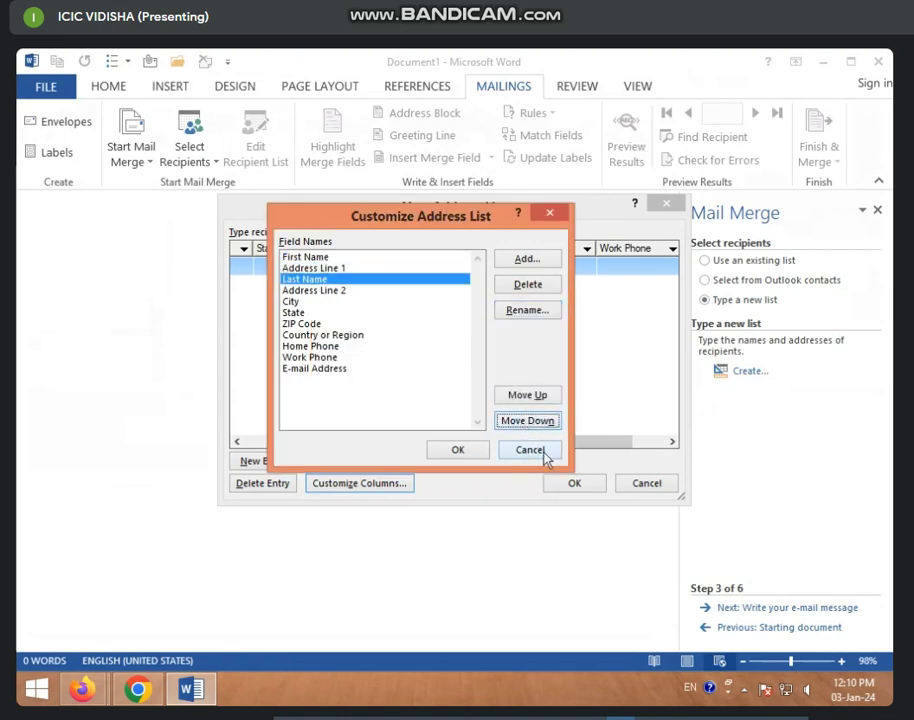
left_click(543, 452)
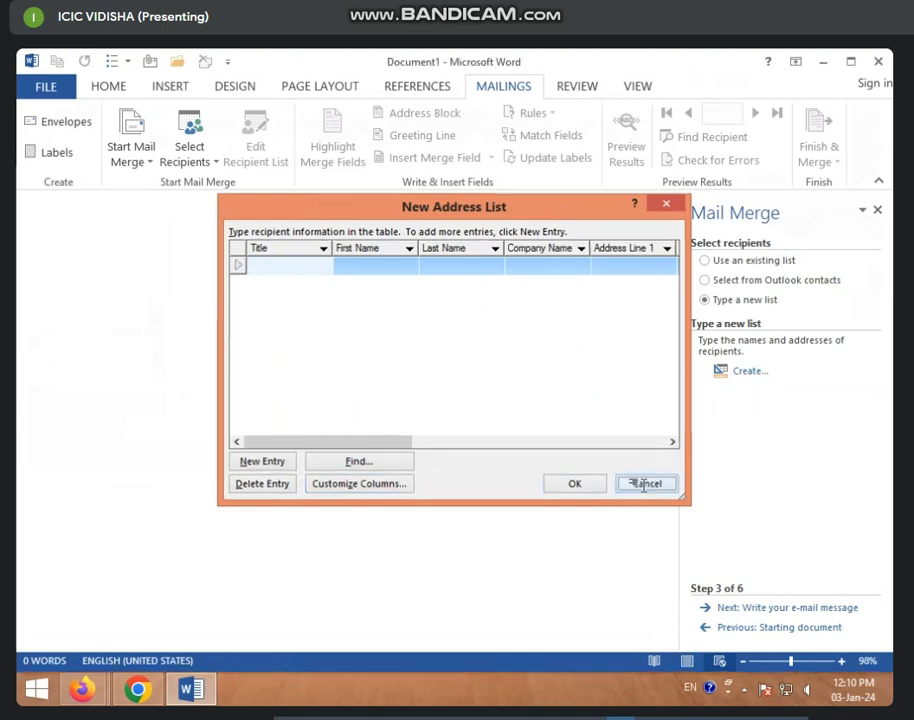
left_click(646, 484)
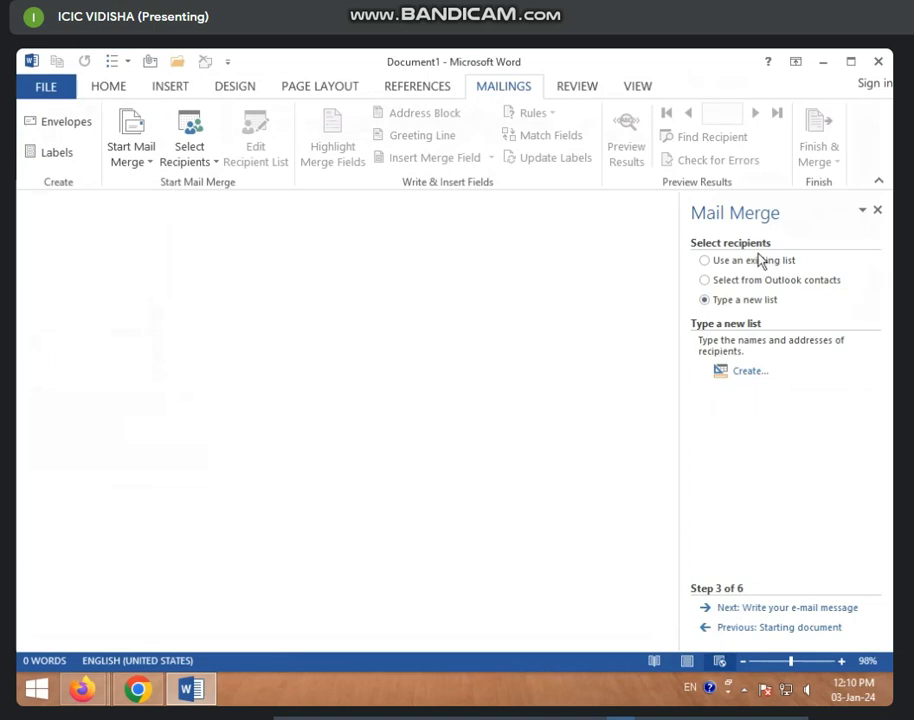
Step: Load MAIL MERGE.mdb from D:\12 TO 12 30 MS WORD as the recipient list, accepting both recipients
left_click(731, 263)
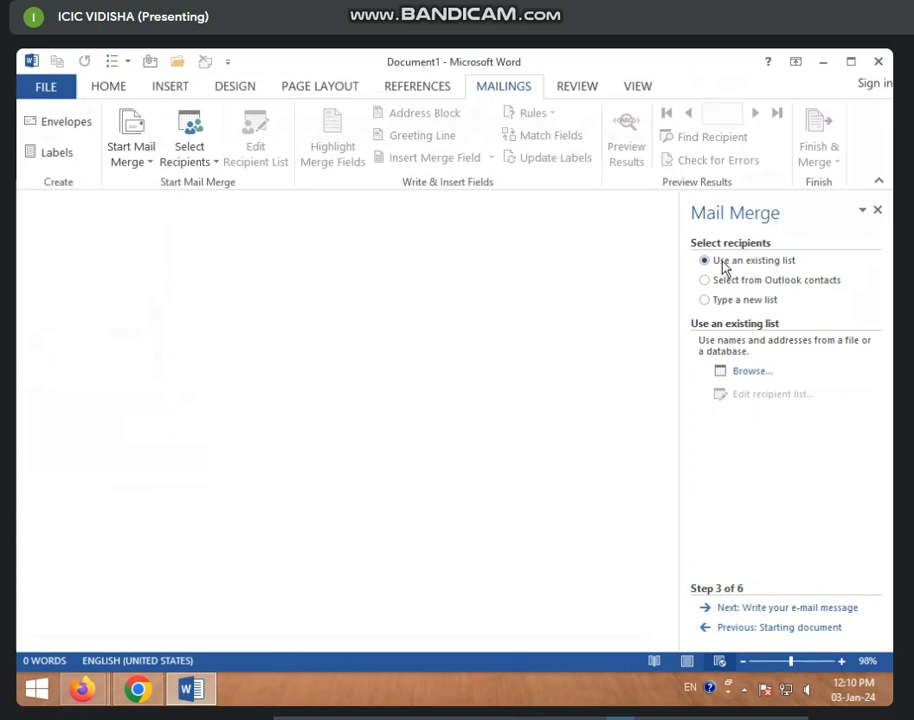
left_click(752, 370)
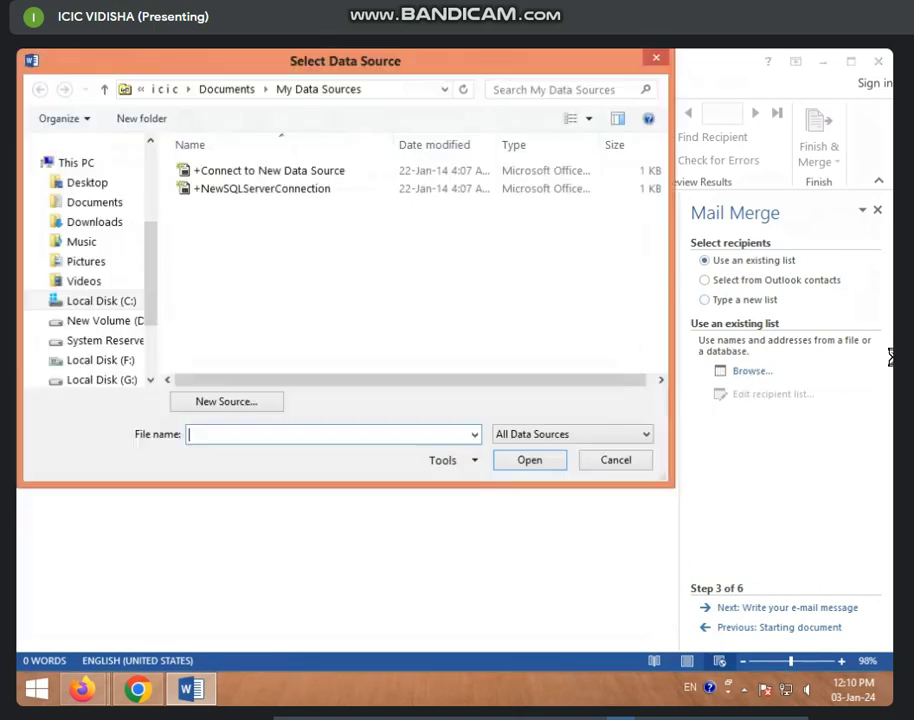
left_click(656, 58)
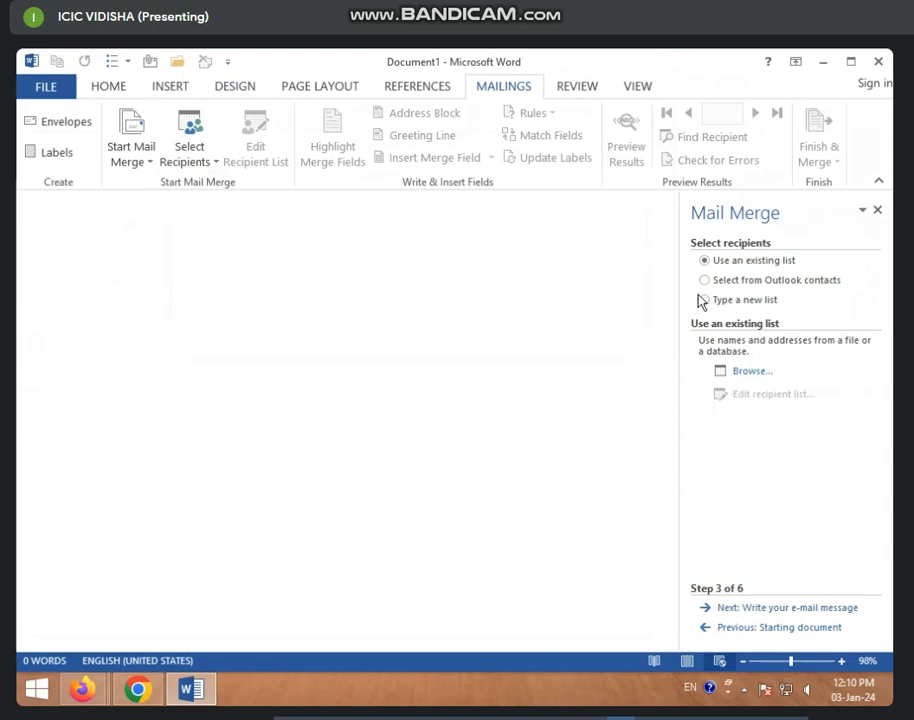
left_click(749, 373)
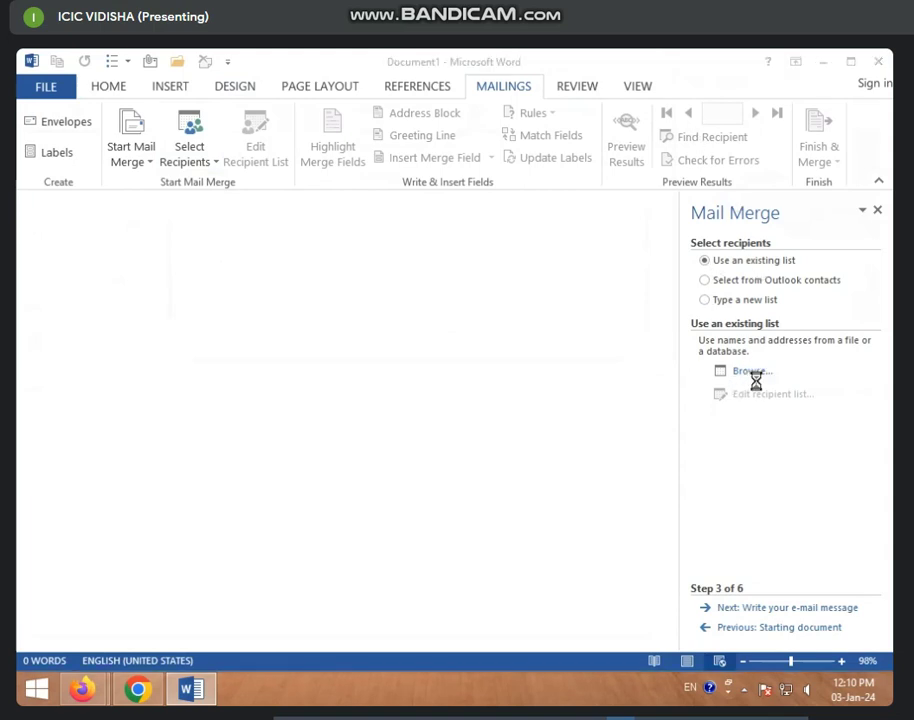
left_click(108, 321)
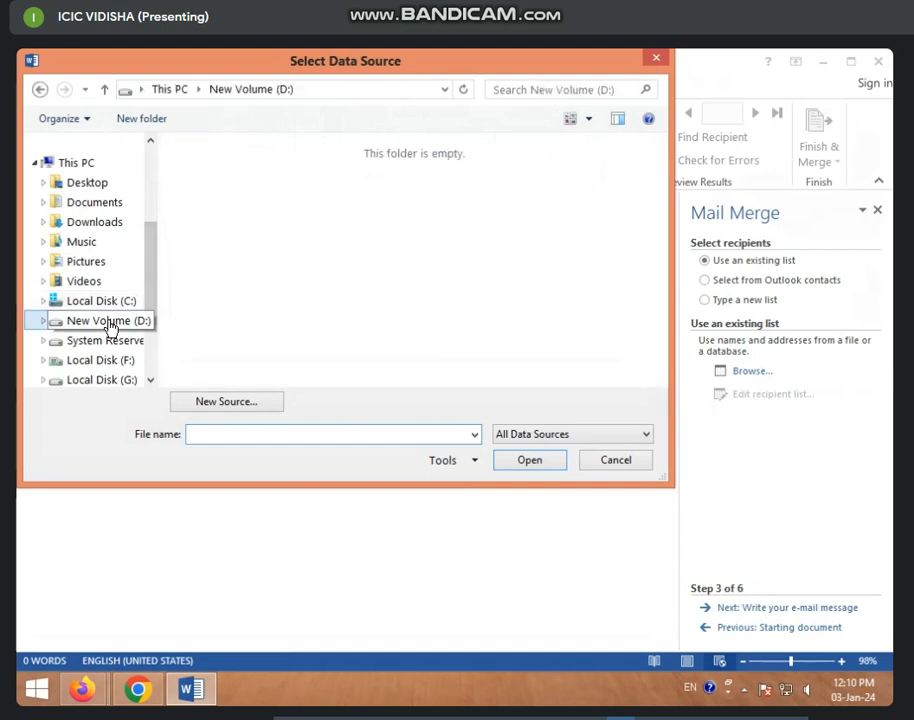
double_click(414, 205)
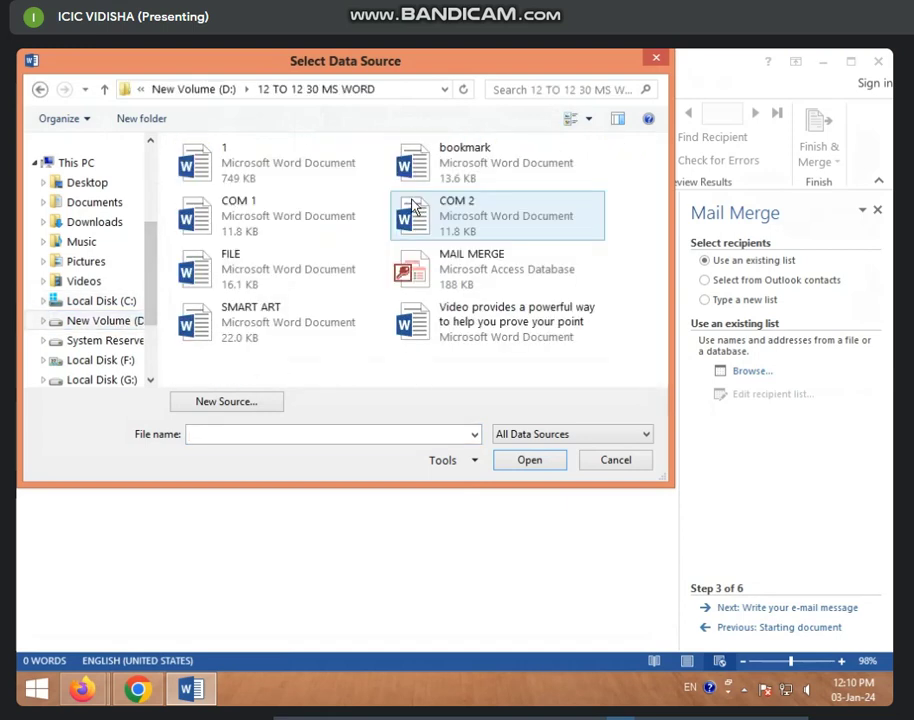
left_click(465, 283)
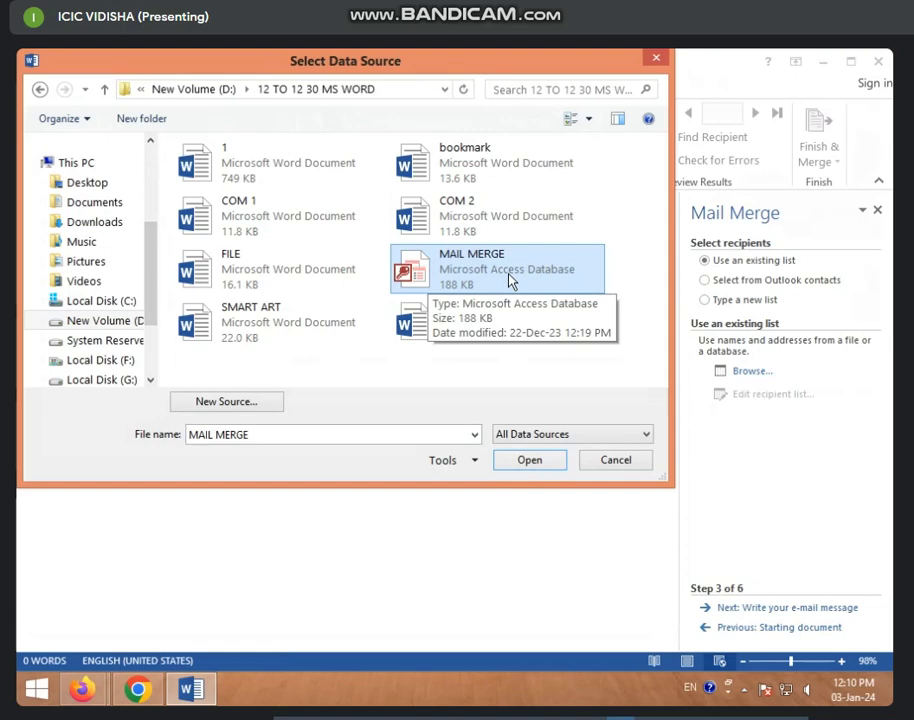
left_click(527, 462)
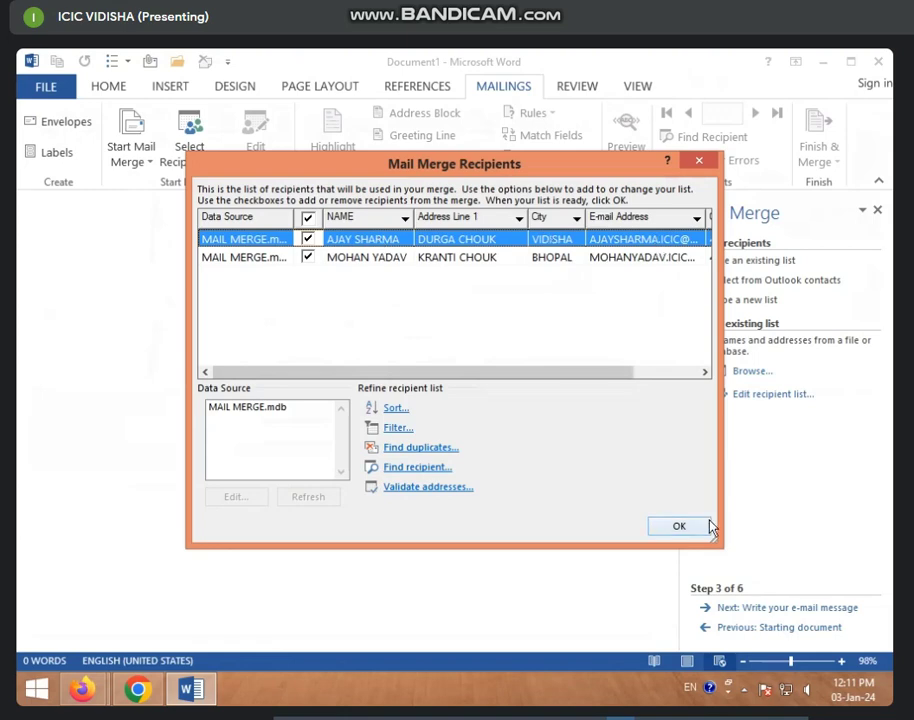
left_click(667, 525)
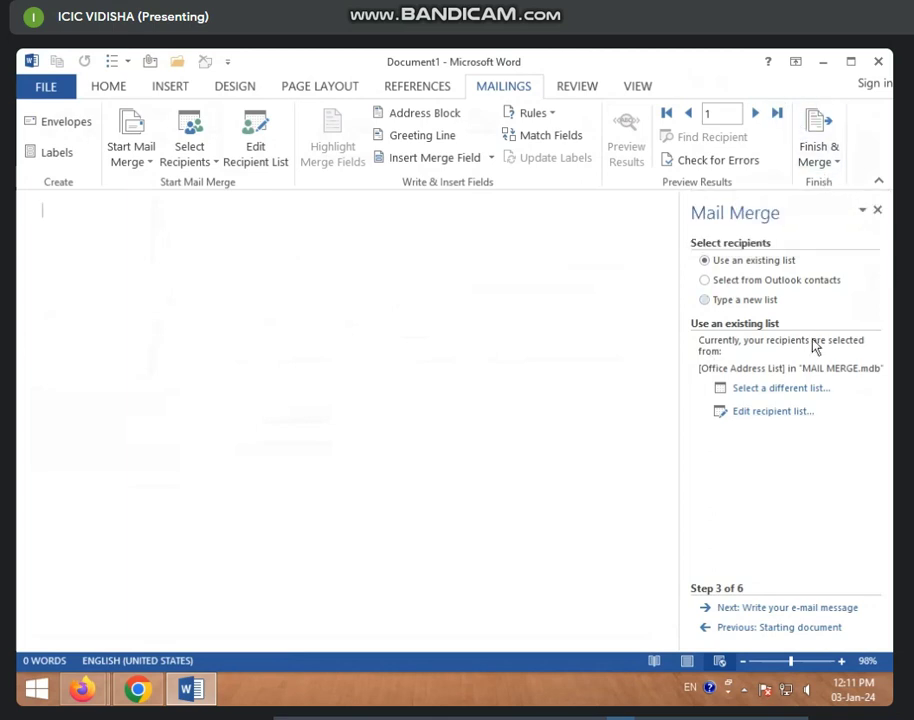
Step: Advance the wizard to step 5 and generate a sample paragraph with =RAND(1)
left_click(740, 608)
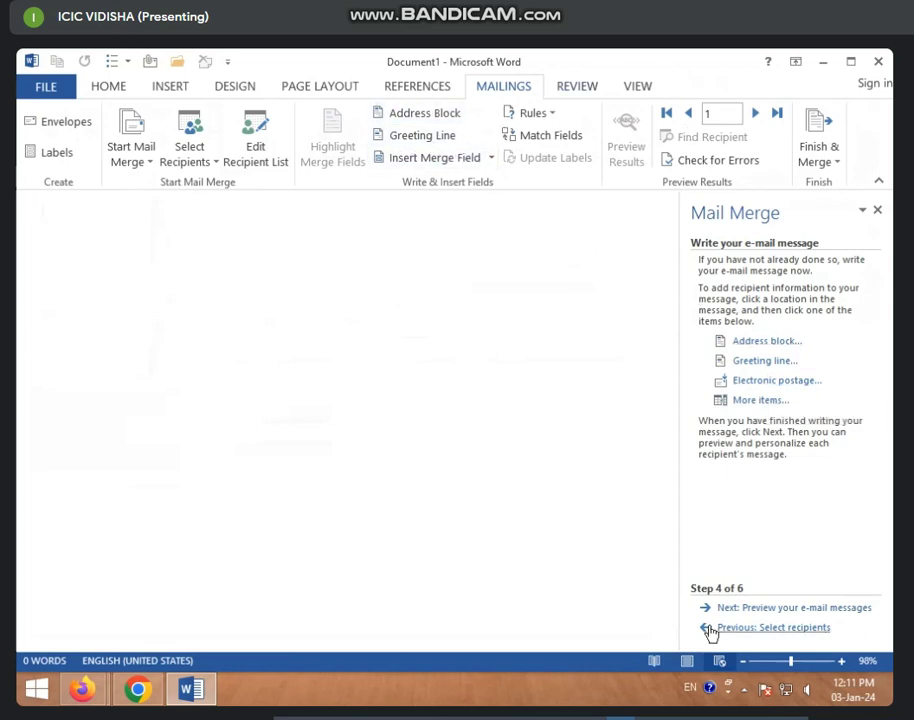
left_click(762, 607)
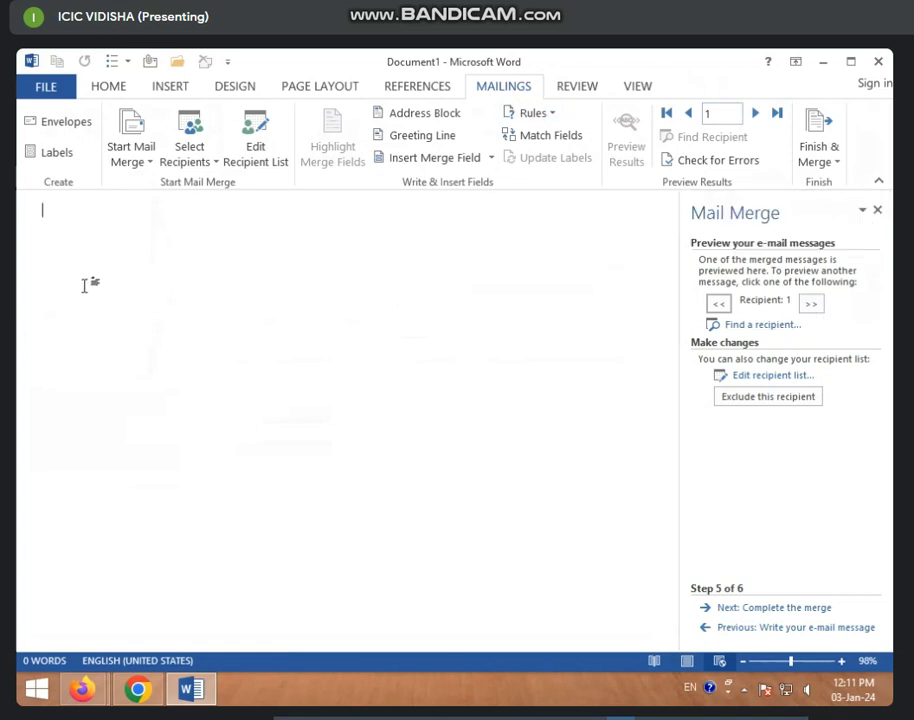
type("=RAND(1")
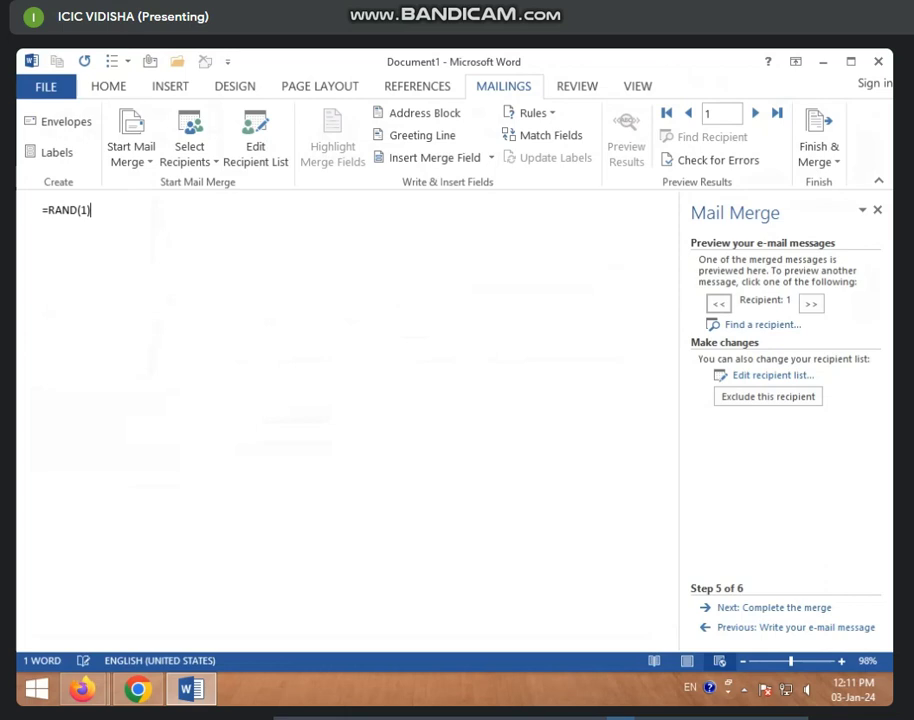
key("Return")
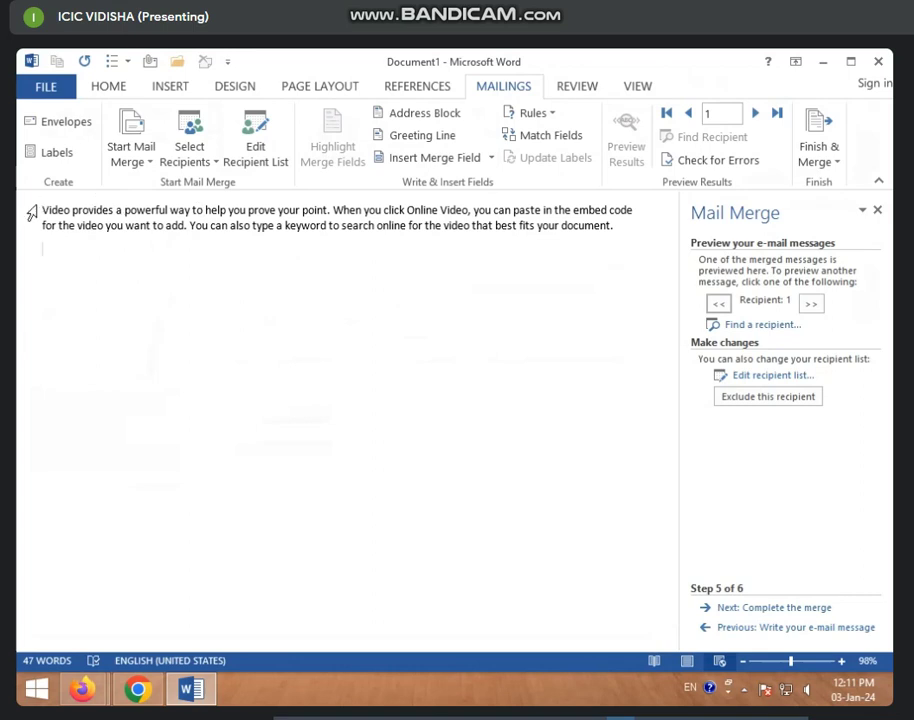
Step: Add a 'NAME -' label on the line below the sample paragraph
left_click_drag(42, 211, 554, 252)
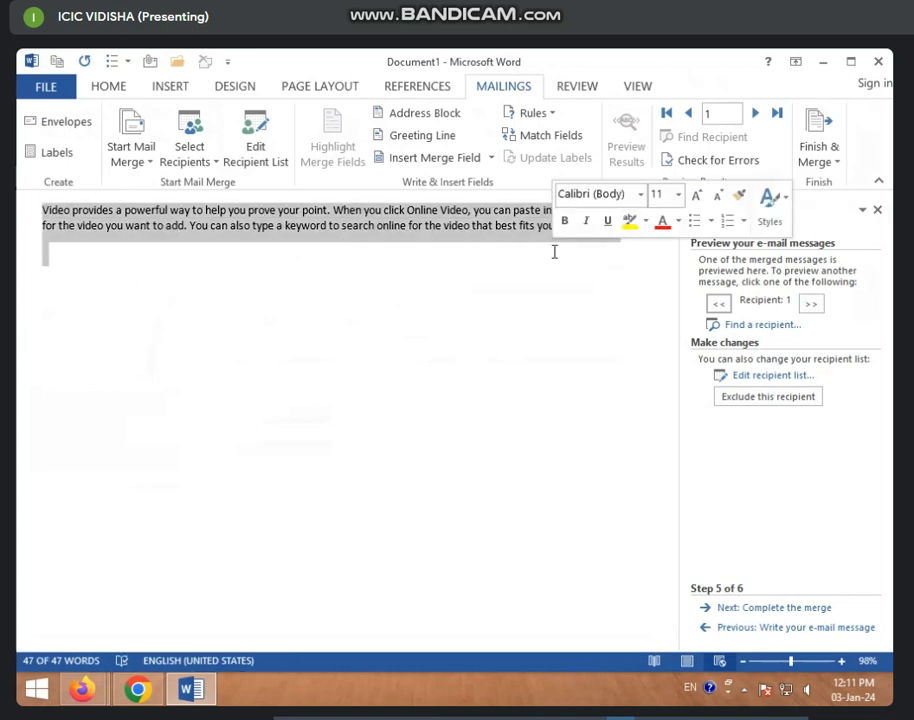
left_click(50, 256)
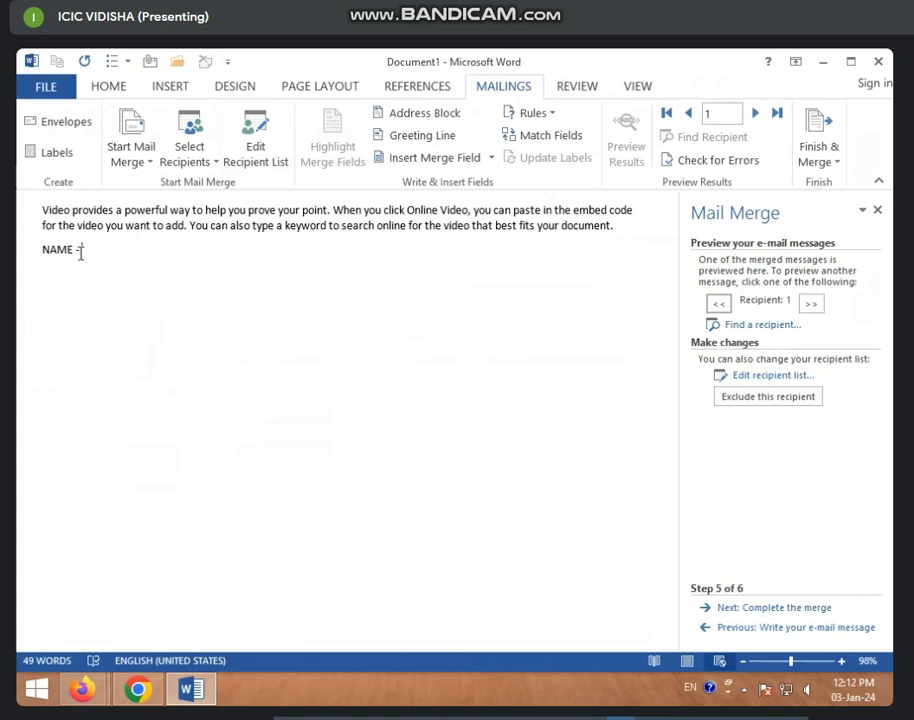
left_click(329, 214)
Step: Insert the NAME field after 'NAME -', preview both recipients, and add blank lines above the paragraph
left_click(491, 157)
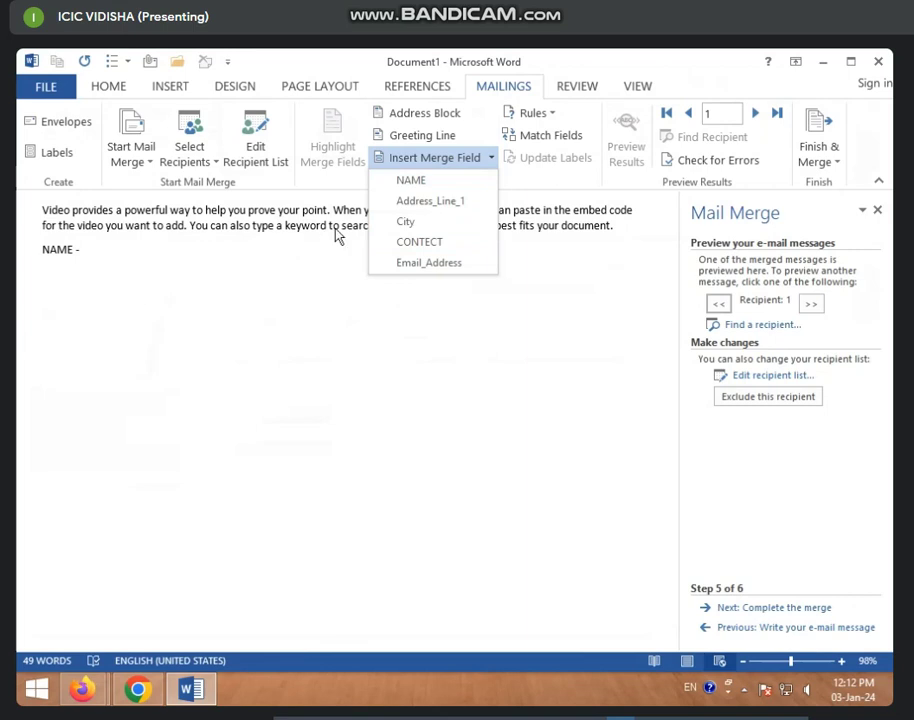
left_click(421, 184)
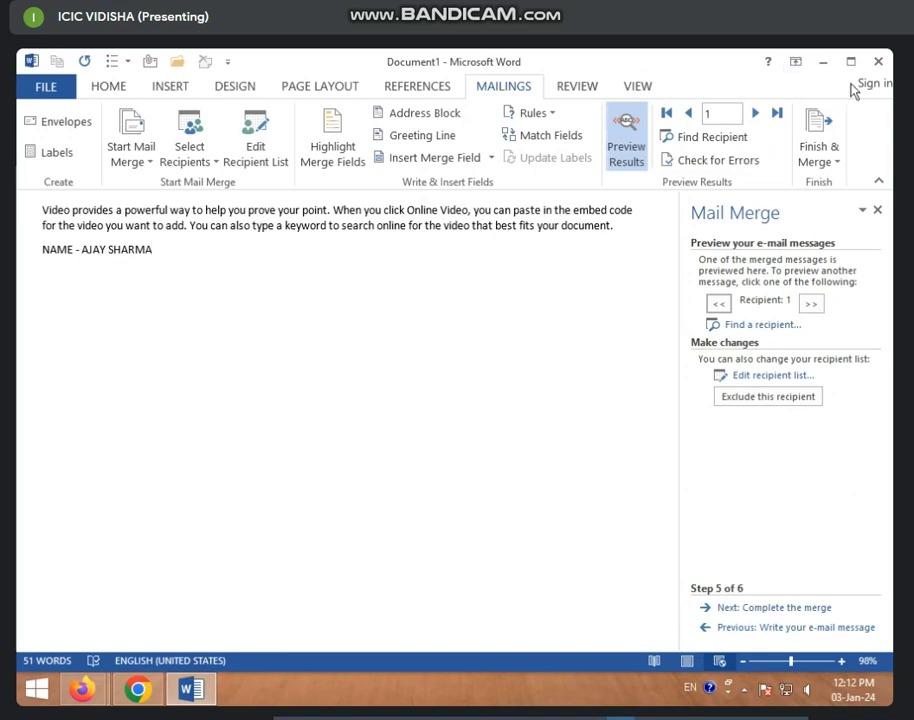
left_click(755, 113)
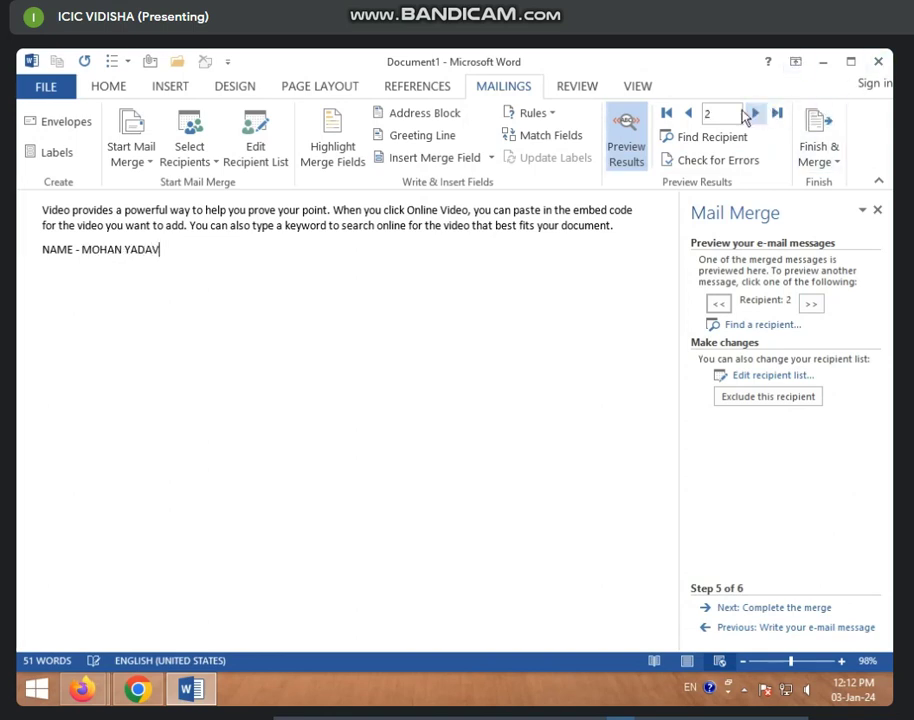
left_click(690, 114)
left_click(757, 115)
left_click(722, 303)
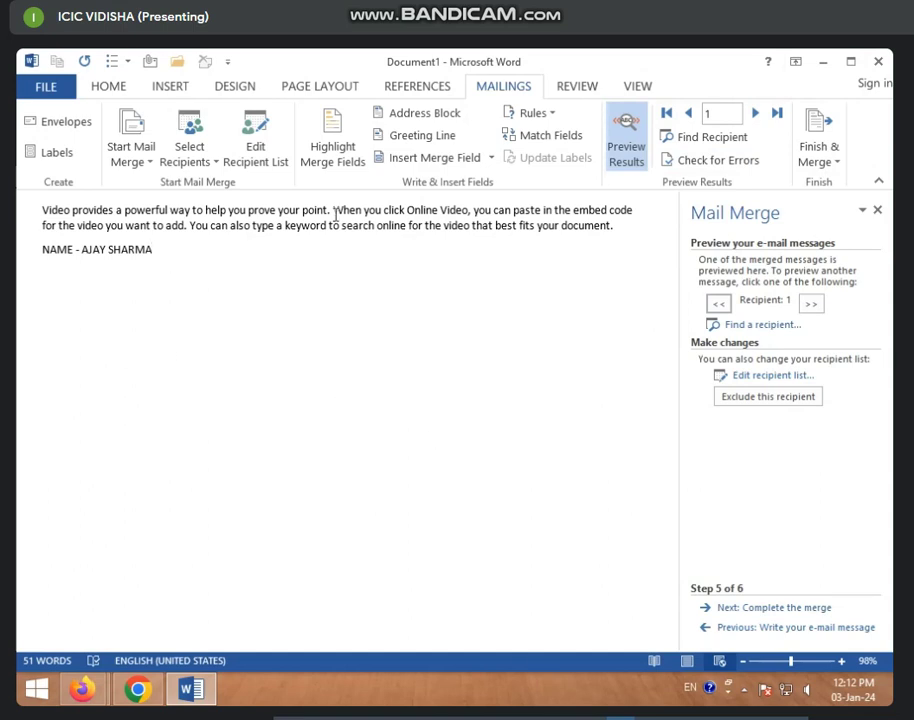
left_click(42, 212)
key("Return")
key("Return")
key("Return")
key("Return")
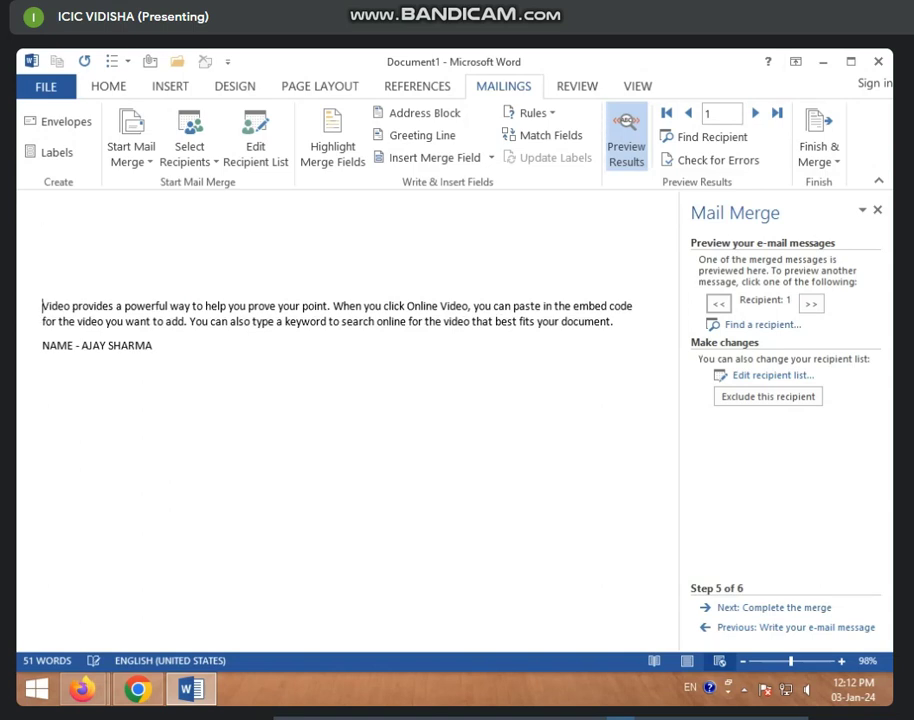
Step: Insert the CONTECT field on the blank line above the paragraph, preview recipient 2, and reach step 6
left_click(54, 256)
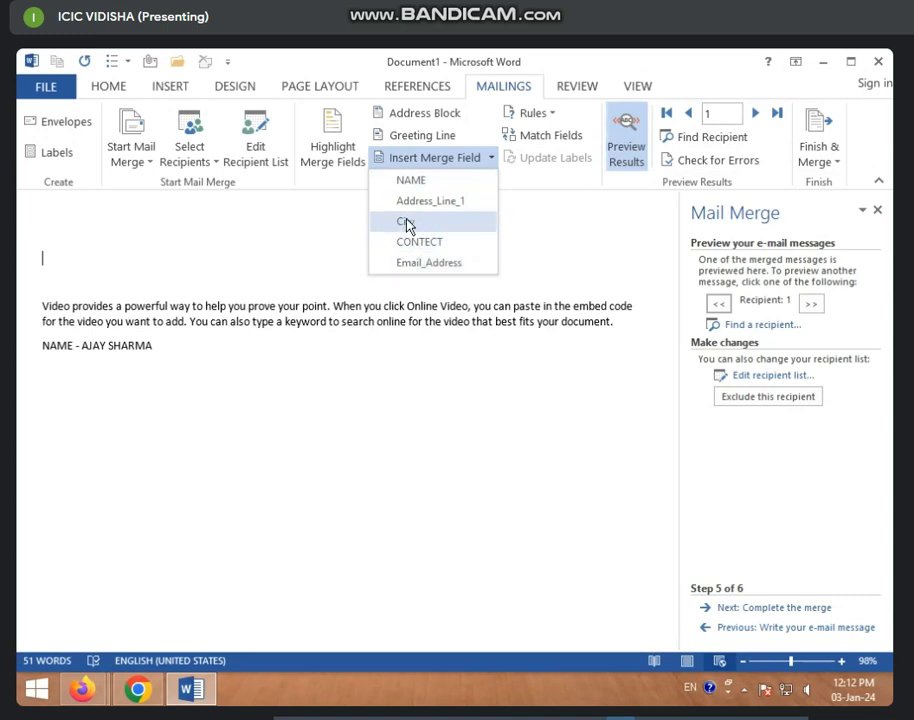
left_click(419, 242)
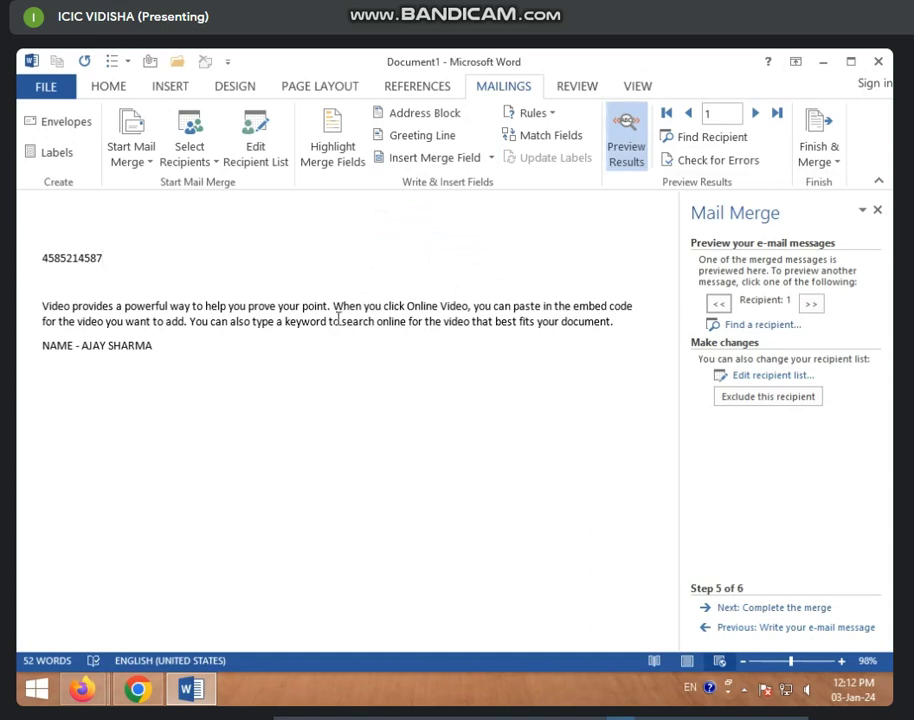
left_click(756, 116)
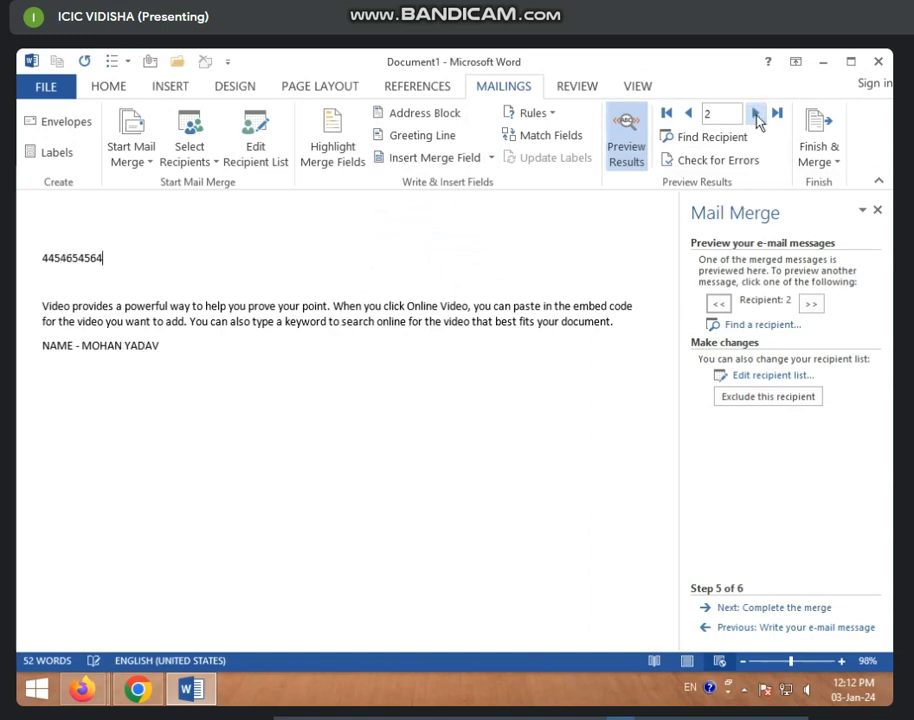
left_click(753, 608)
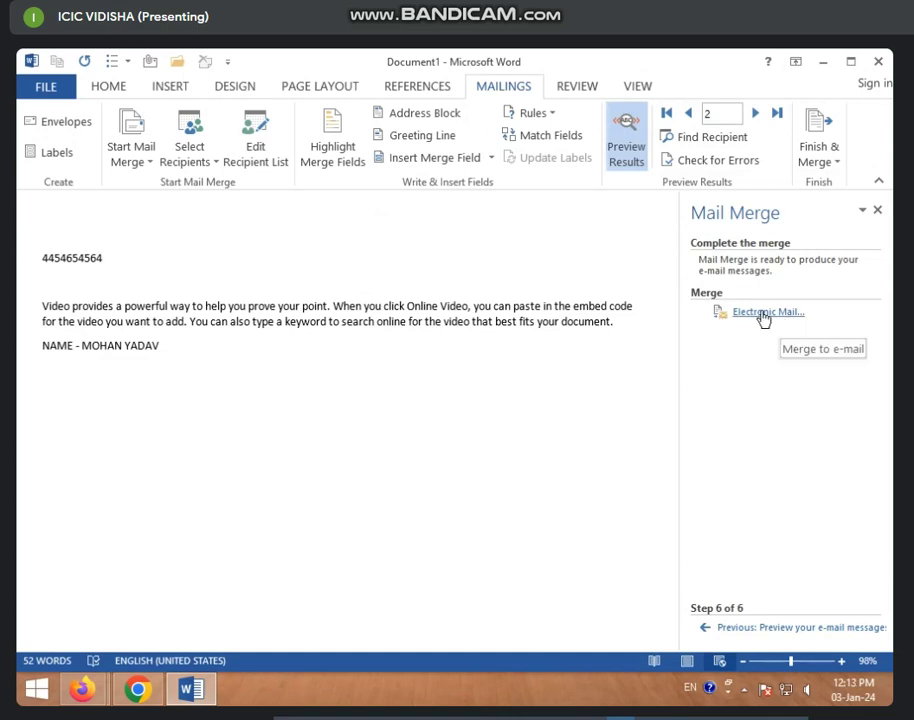
Step: Set Merge to E-mail to send All records, then close the dialog without sending
left_click(835, 162)
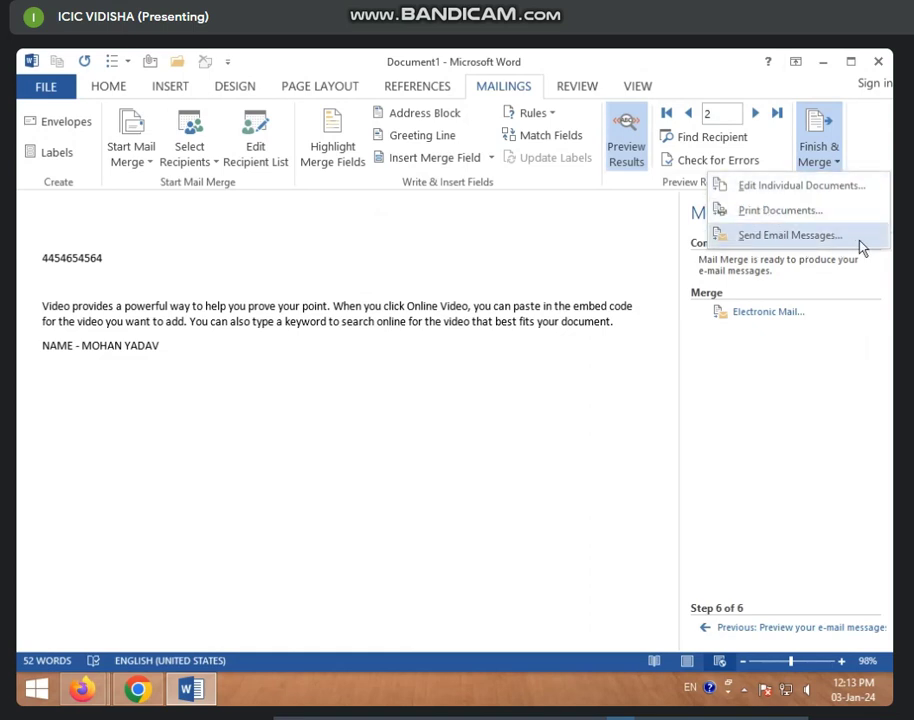
left_click(795, 240)
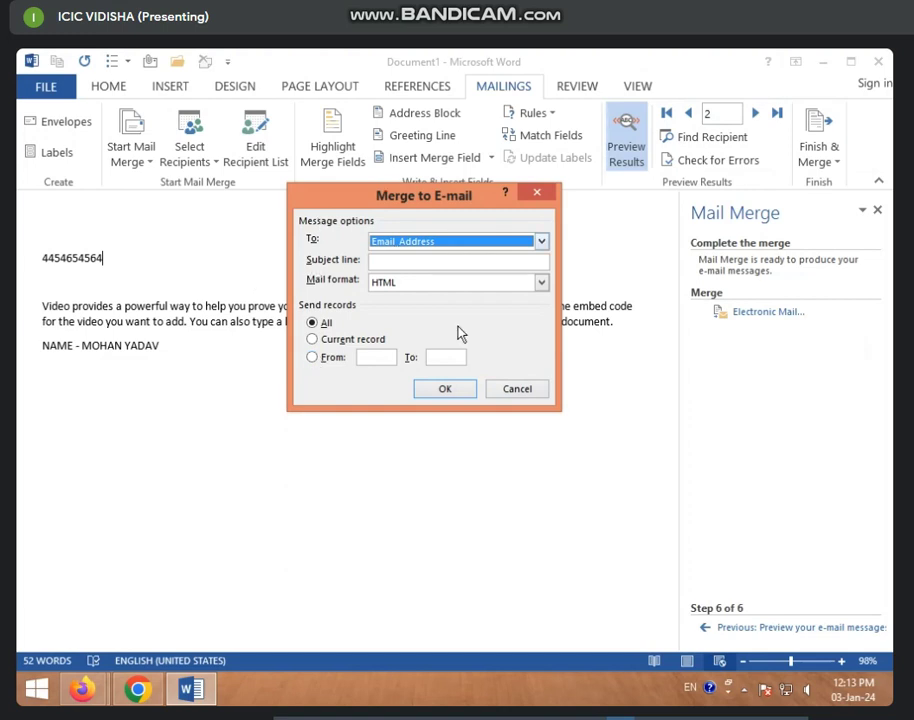
left_click(318, 340)
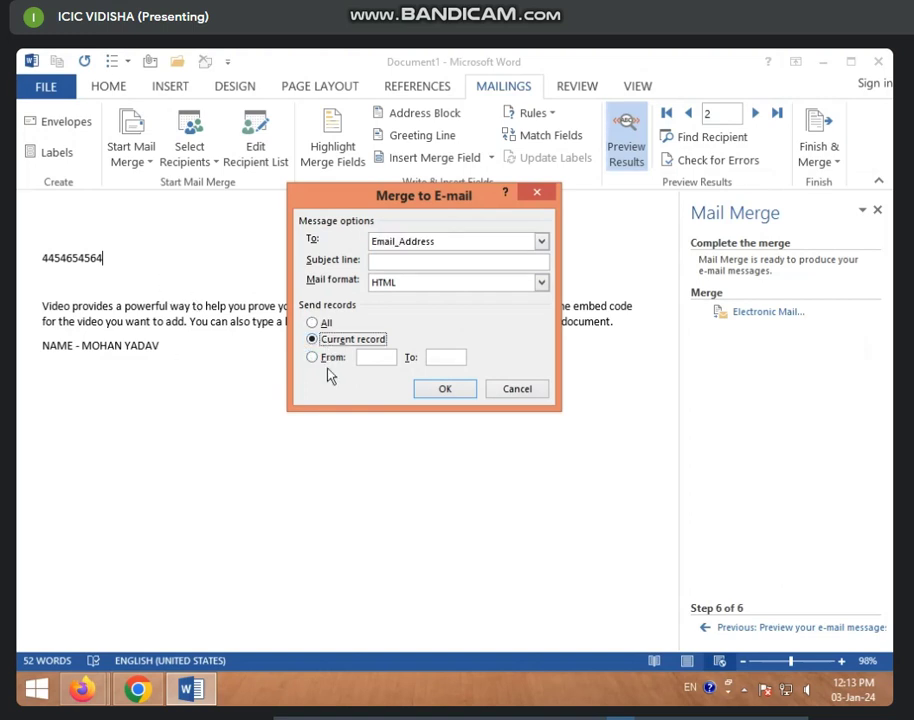
left_click(318, 357)
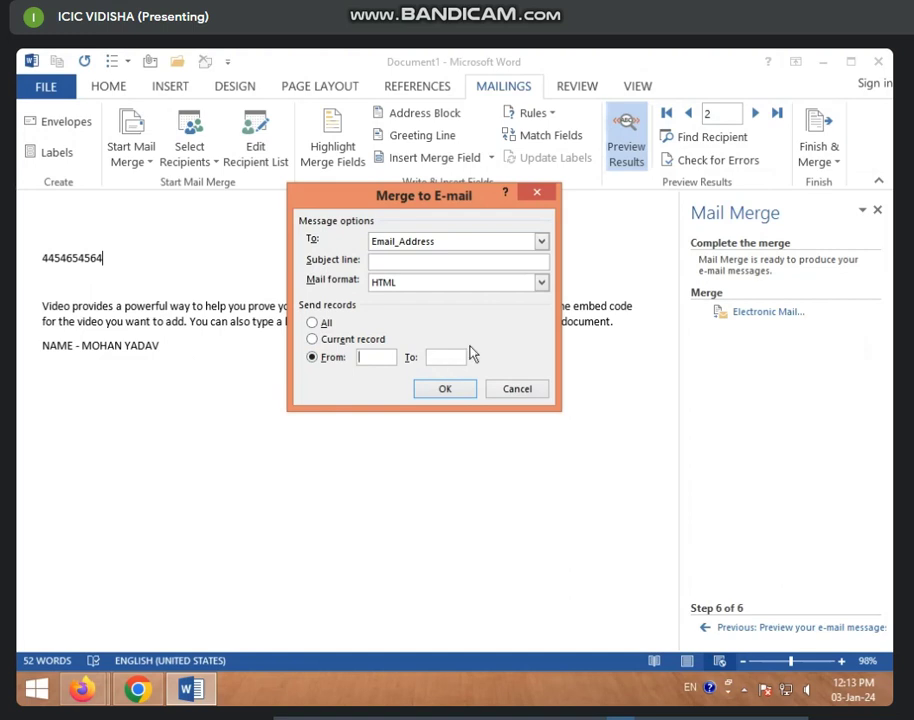
left_click(313, 323)
left_click(537, 196)
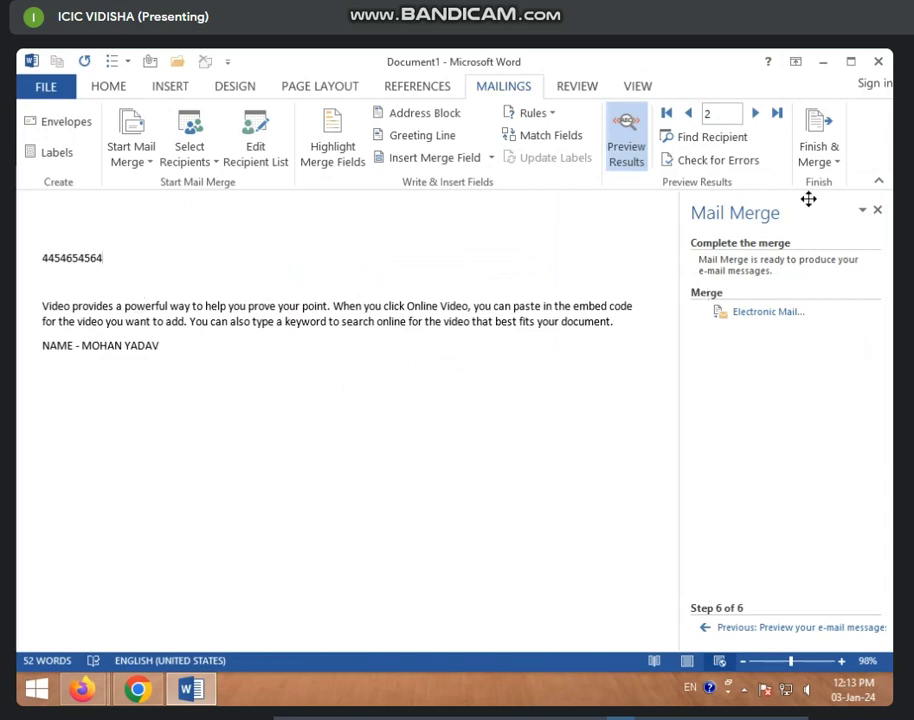
Step: Merge all records into a new document with Edit Individual Documents and review both letters
left_click(835, 165)
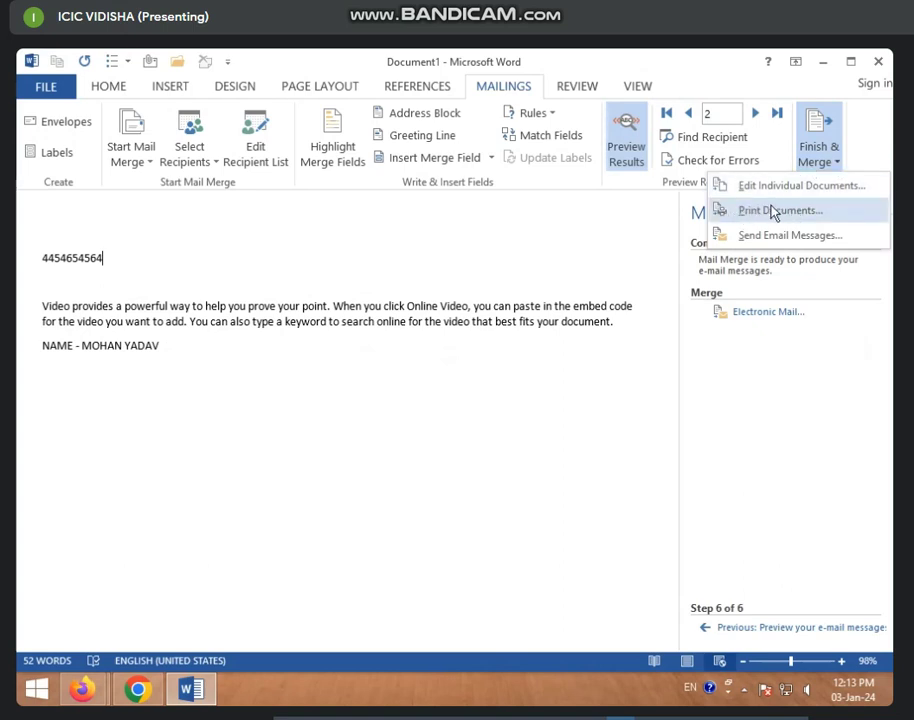
left_click(840, 194)
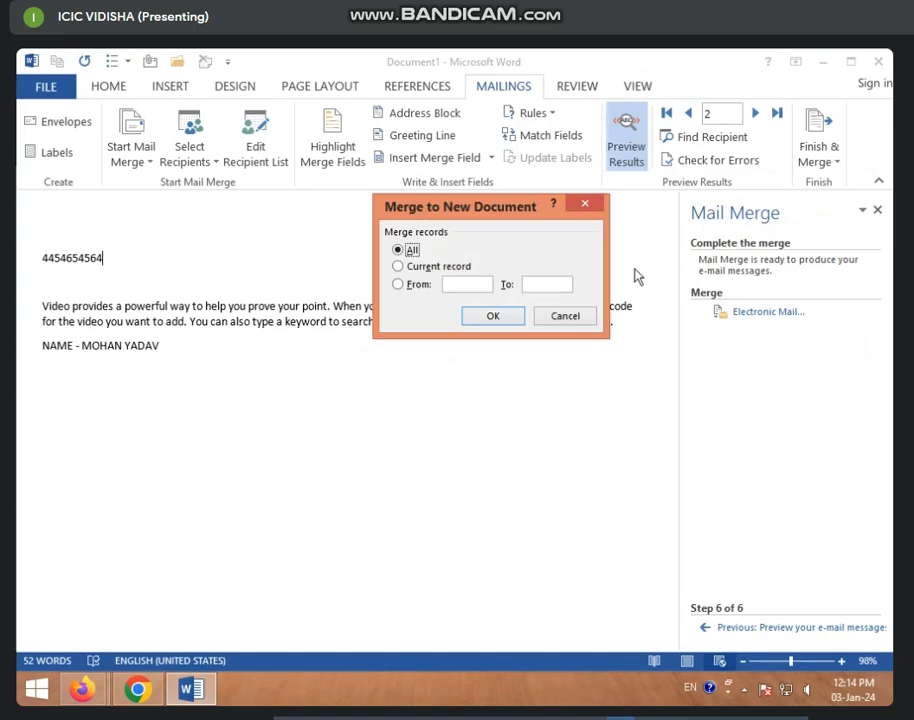
left_click(506, 321)
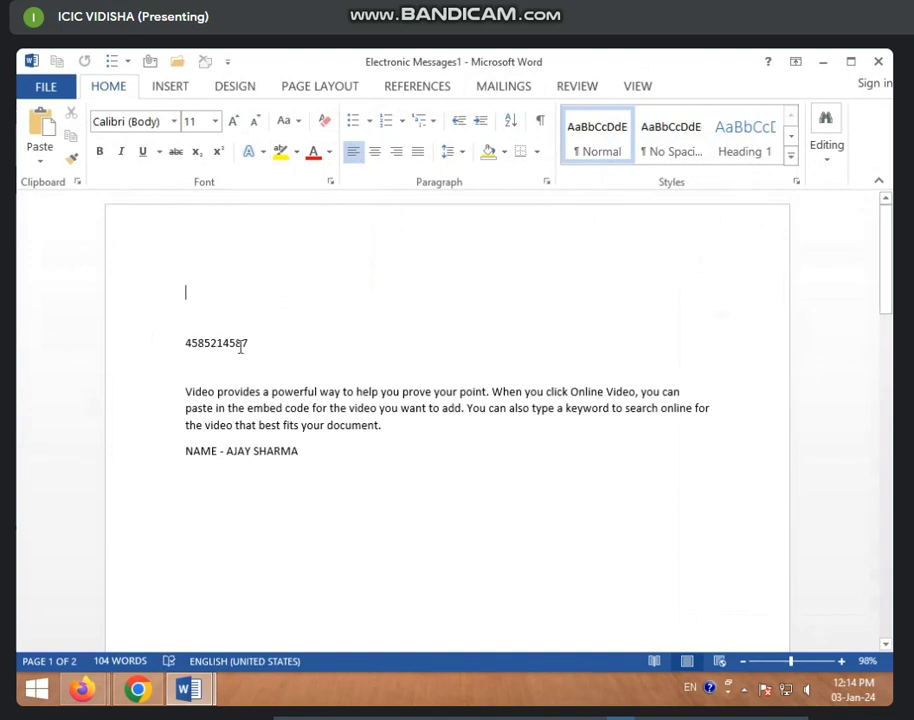
scroll(272, 460, "down", 4)
scroll(272, 460, "down", 8)
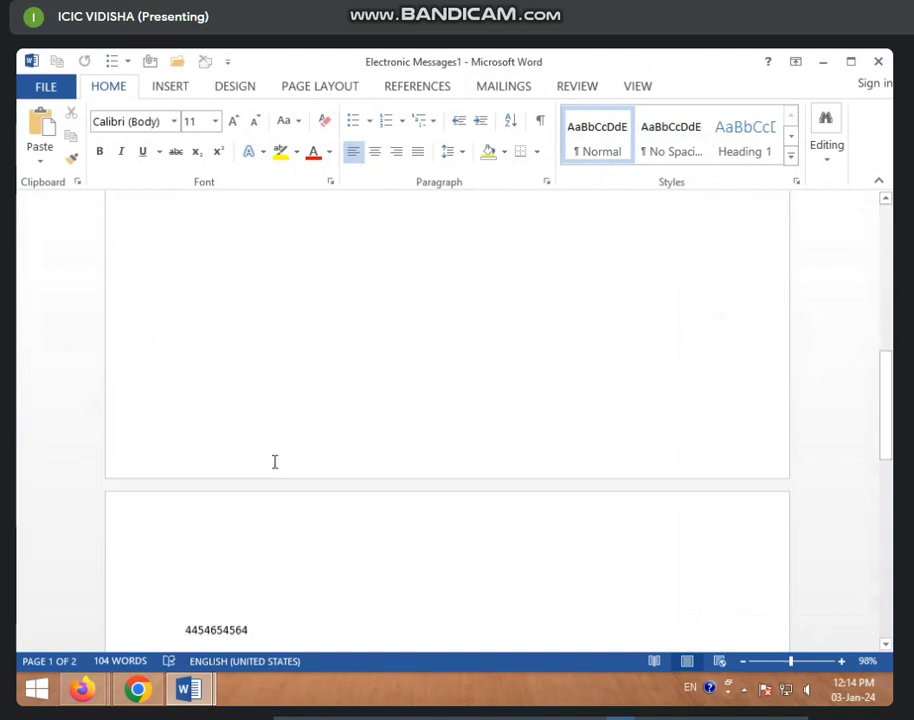
scroll(274, 461, "down", 4)
scroll(274, 461, "down", 3)
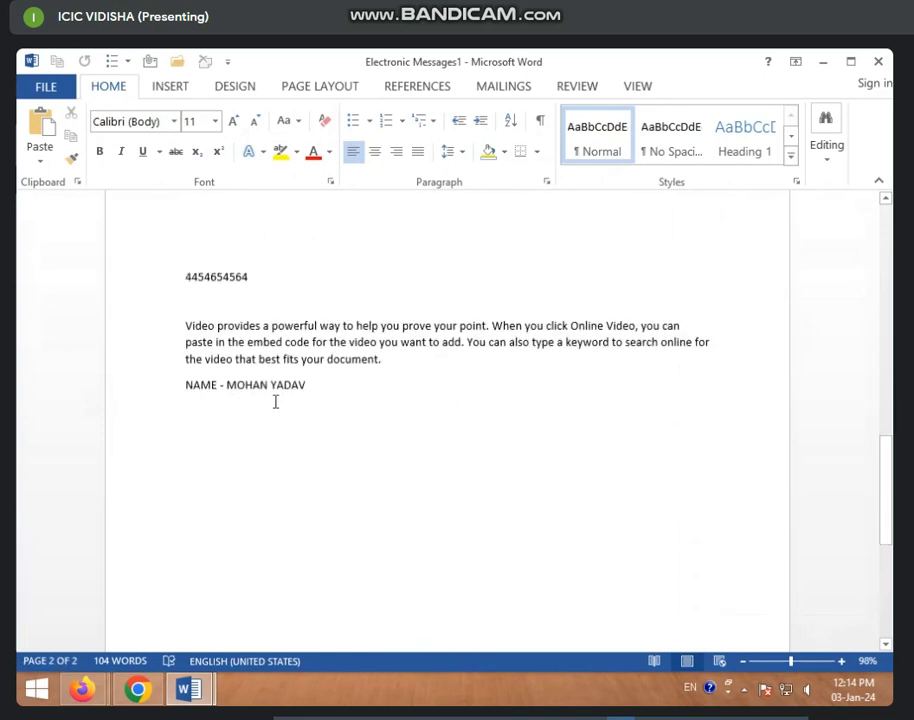
scroll(281, 405, "down", 4)
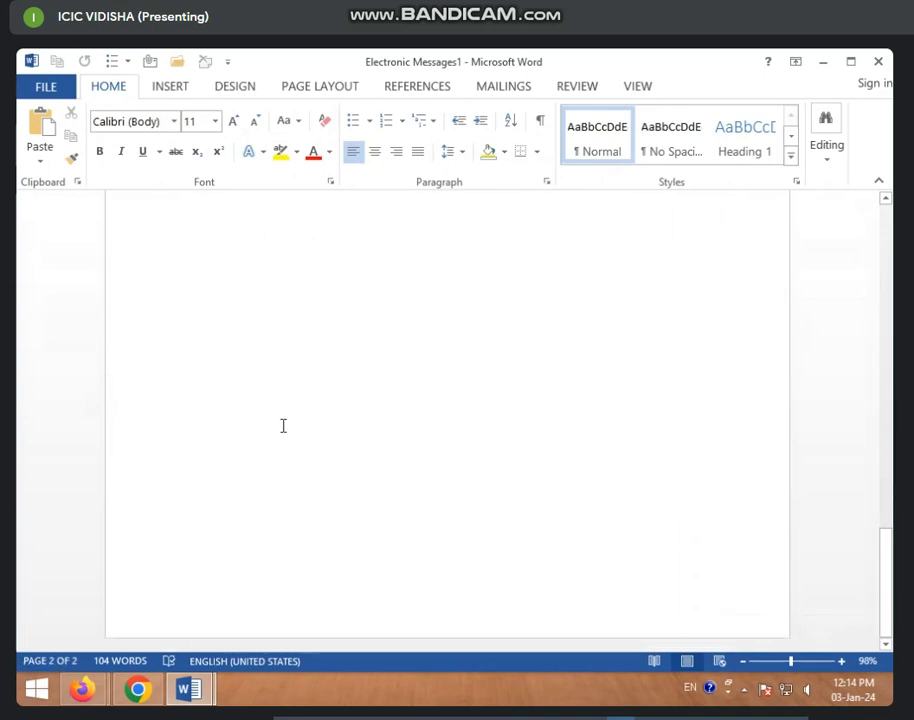
scroll(281, 424, "up", 6)
scroll(282, 425, "up", 5)
scroll(283, 426, "up", 12)
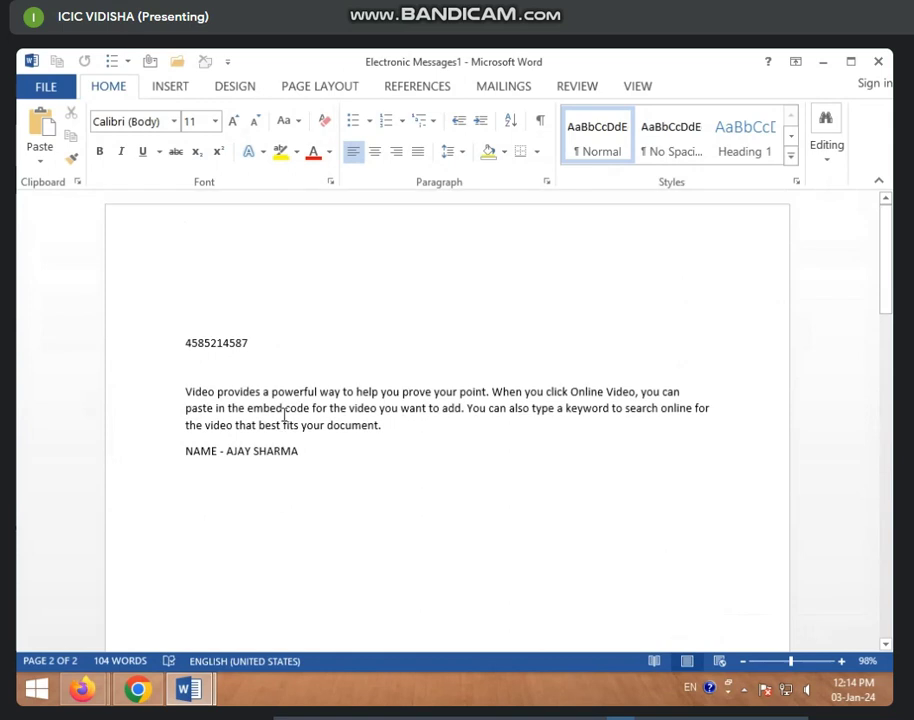
scroll(239, 462, "down", 7)
scroll(239, 453, "down", 6)
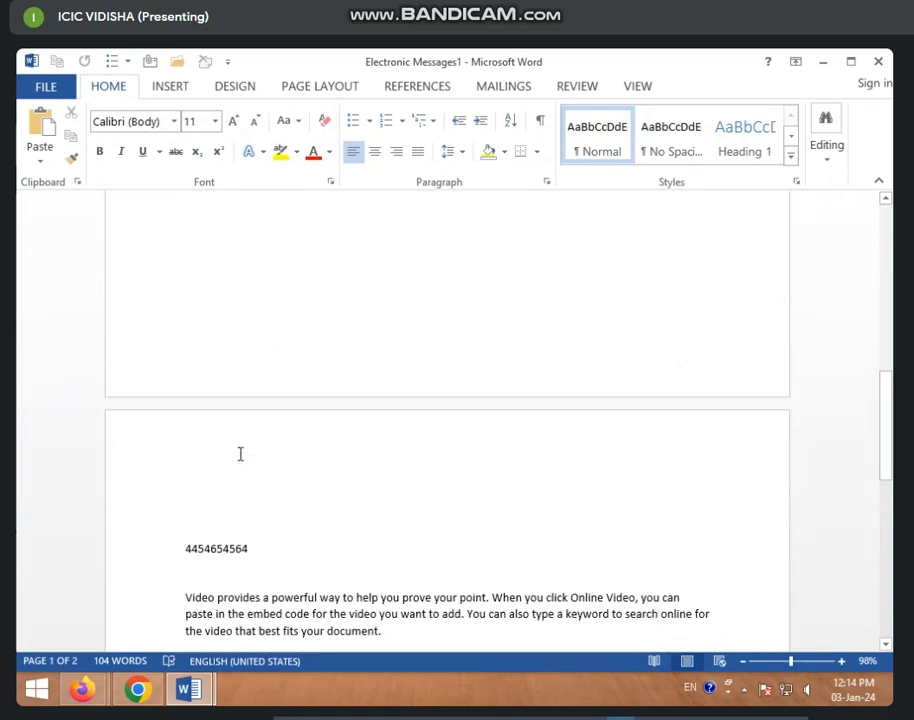
scroll(200, 460, "down", 3)
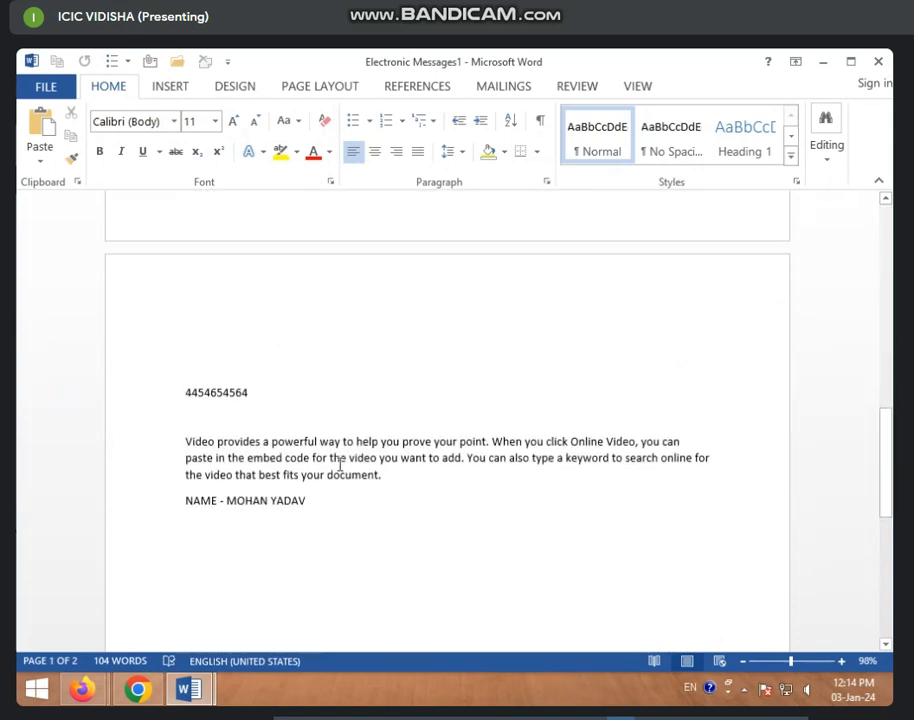
scroll(340, 465, "up", 3)
scroll(339, 463, "up", 6)
scroll(339, 463, "up", 1)
scroll(340, 464, "up", 2)
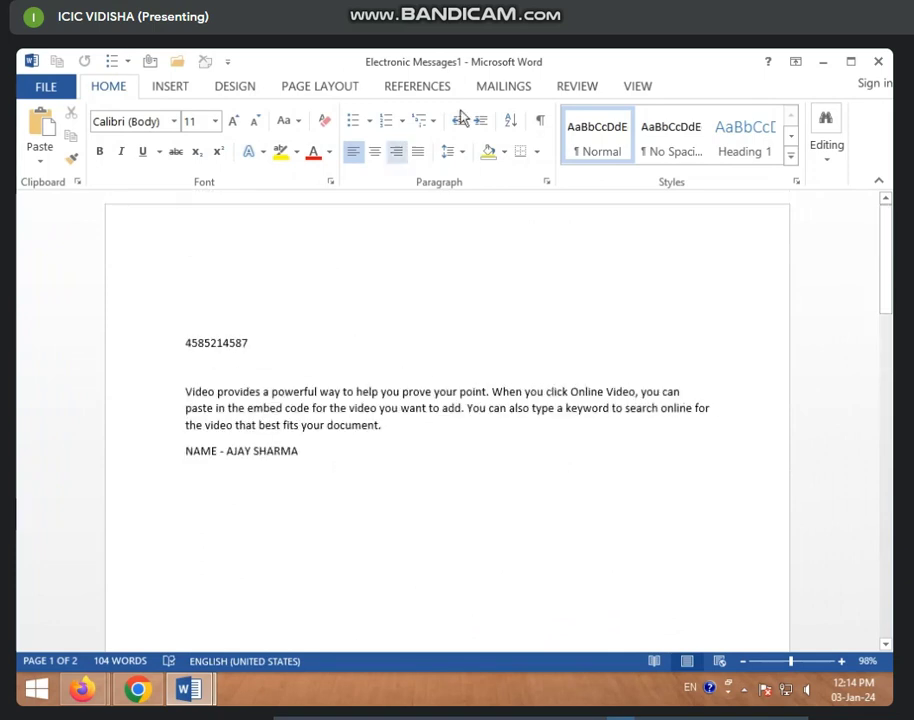
Step: Open the Design tab's Watermark gallery showing the CONFIDENTIAL and DO NOT COPY presets
left_click(486, 88)
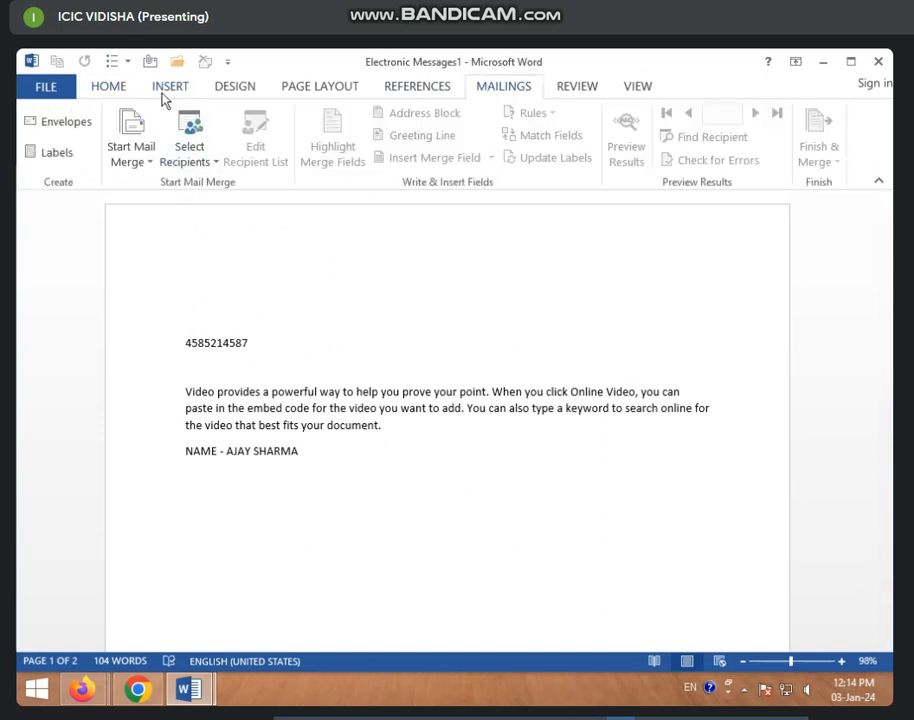
left_click(241, 90)
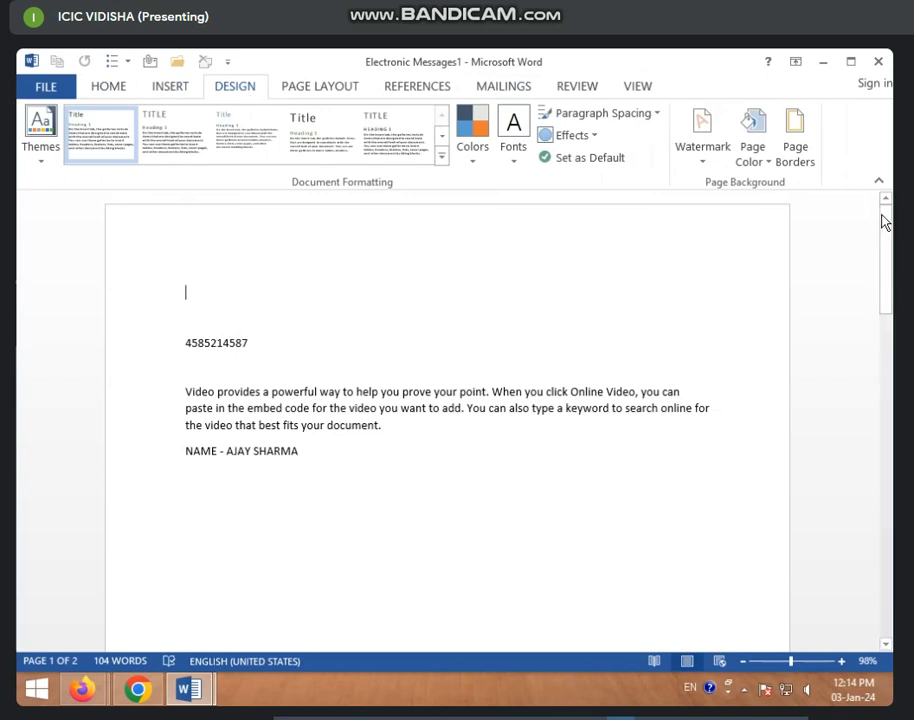
left_click(703, 165)
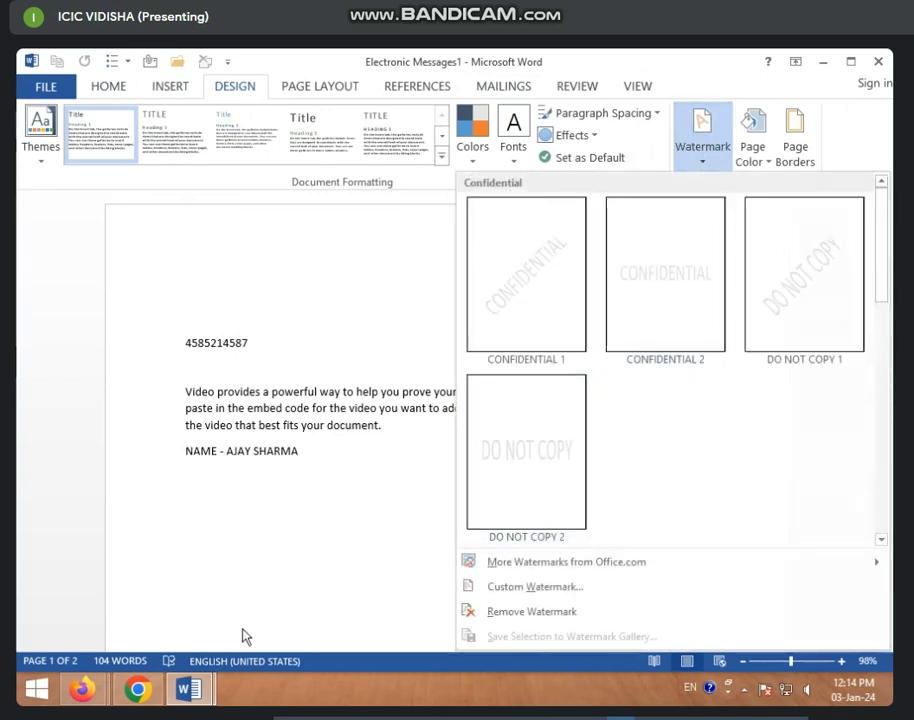
left_click(250, 560)
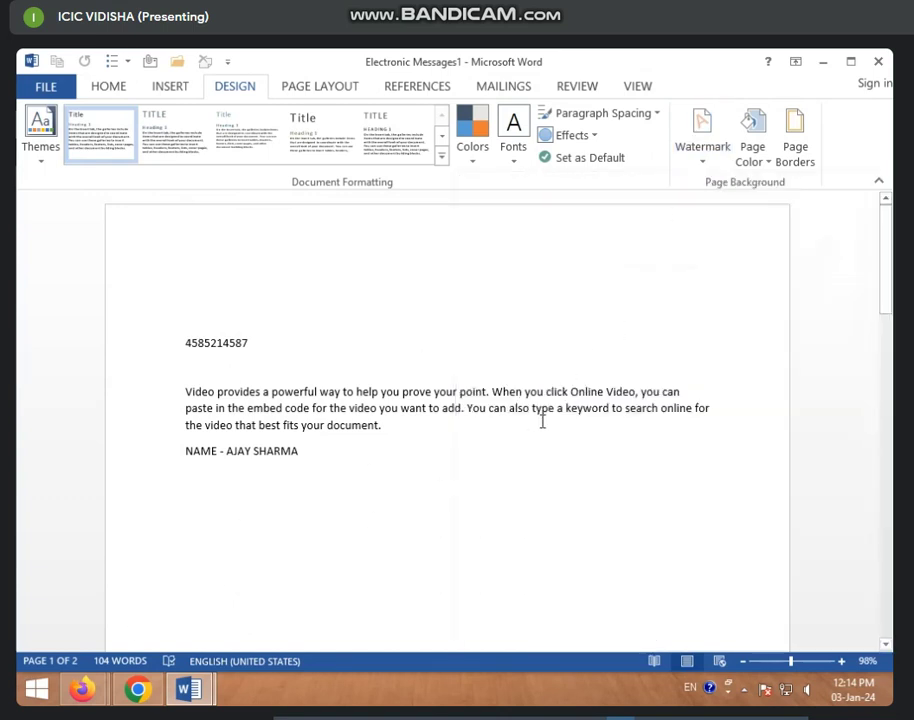
left_click(705, 160)
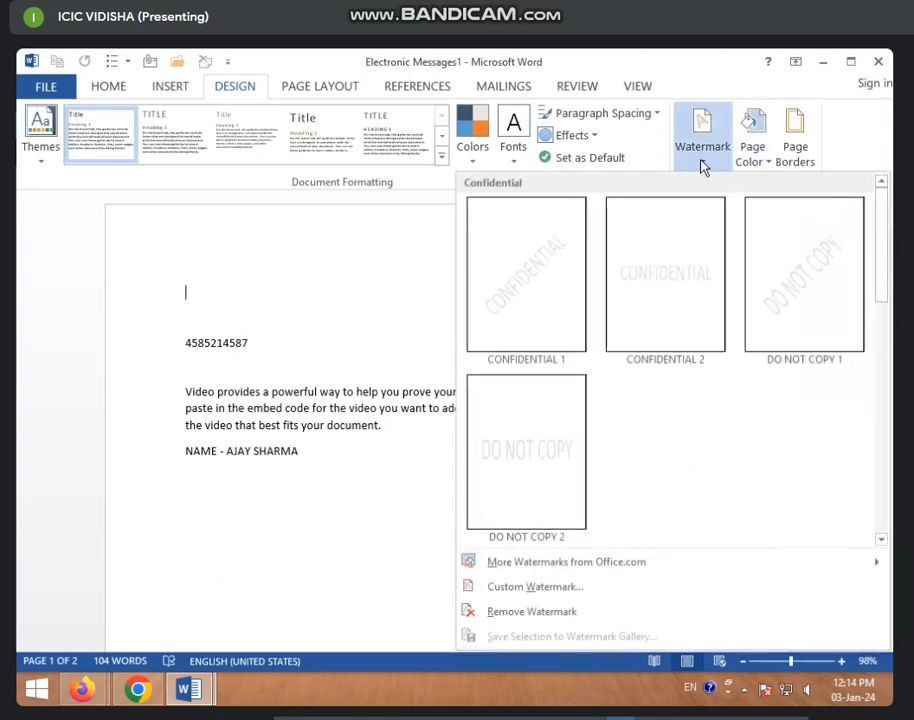
Step: In Custom Watermark, select Picture watermark and bring up Select Picture's sources
left_click(525, 589)
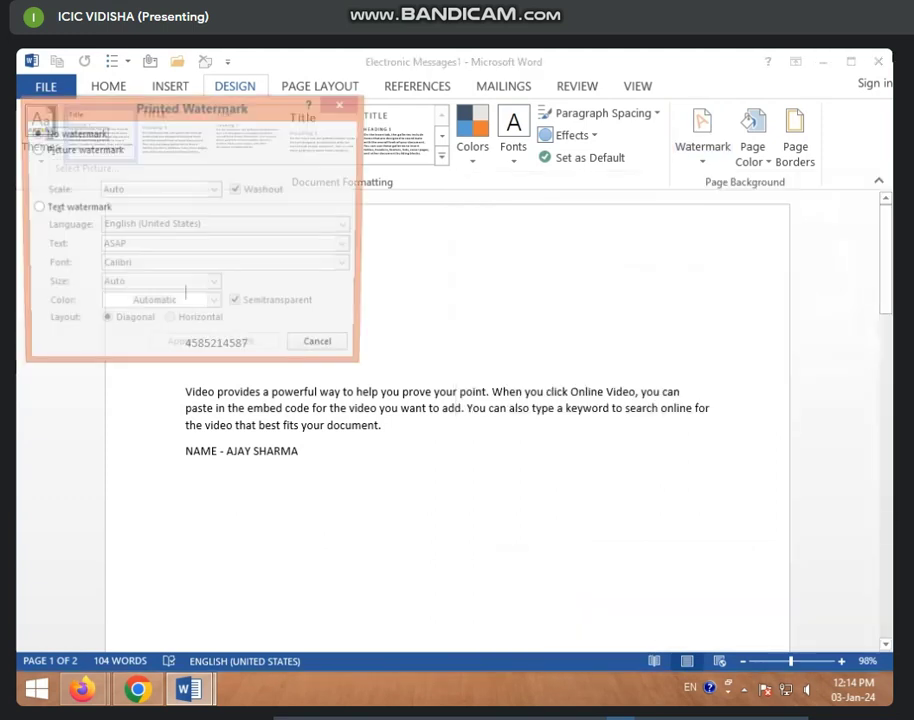
left_click_drag(166, 112, 381, 220)
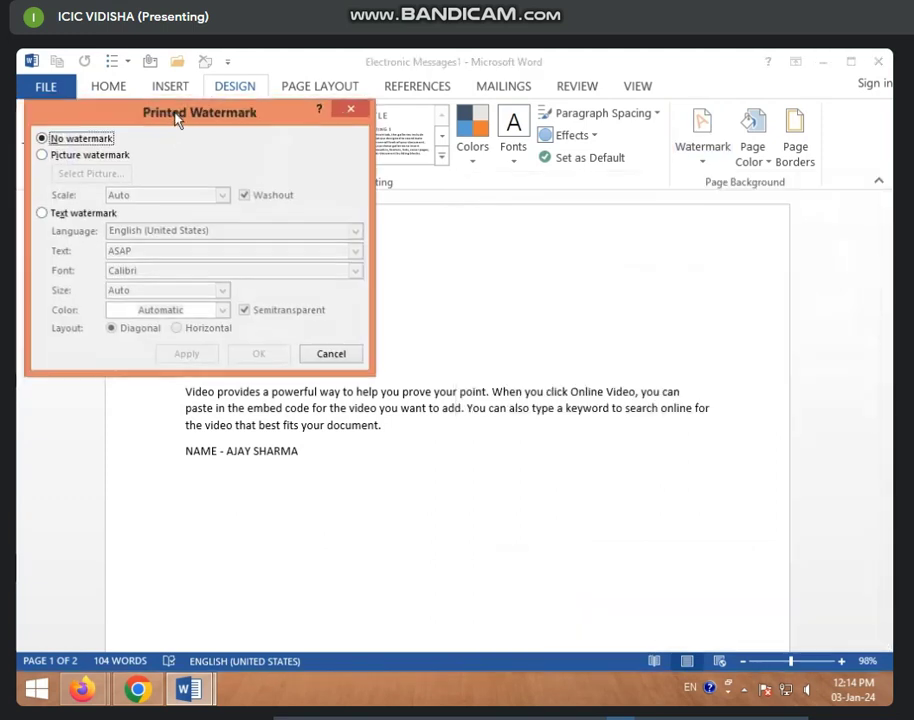
left_click(272, 260)
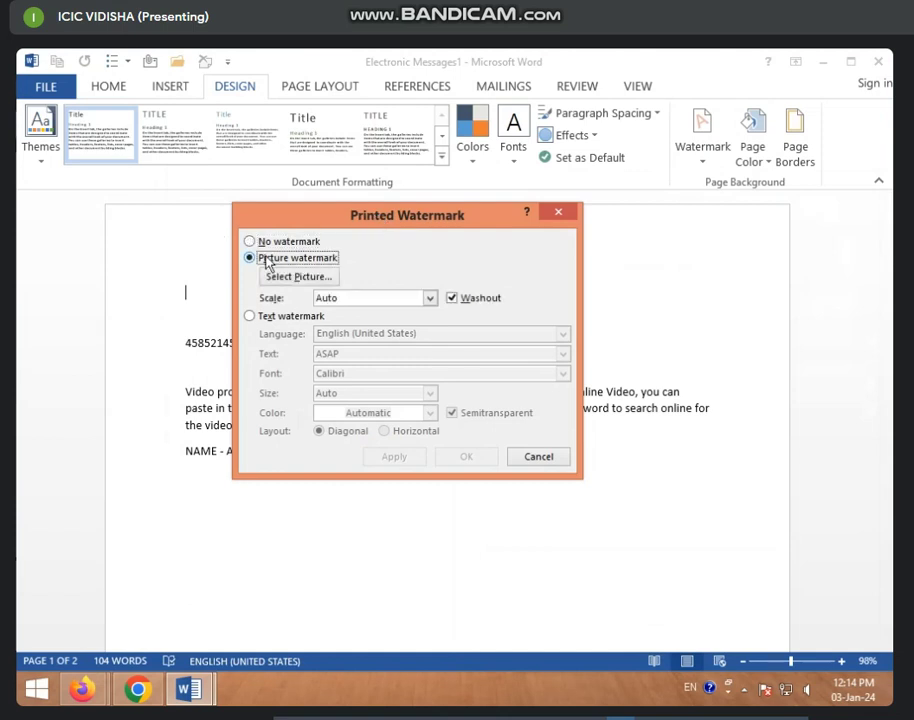
left_click(264, 318)
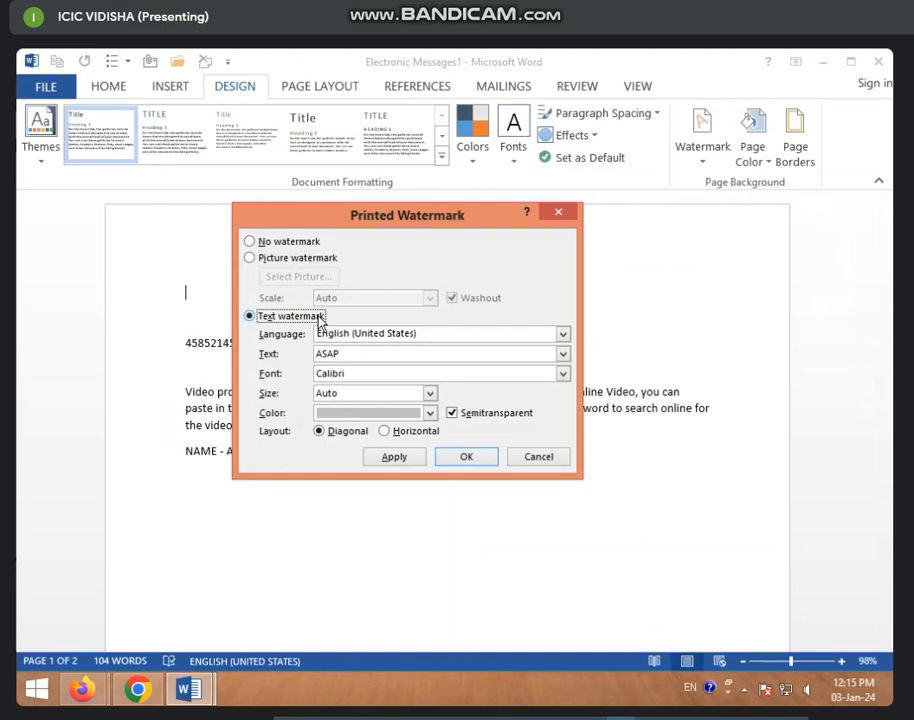
left_click(286, 241)
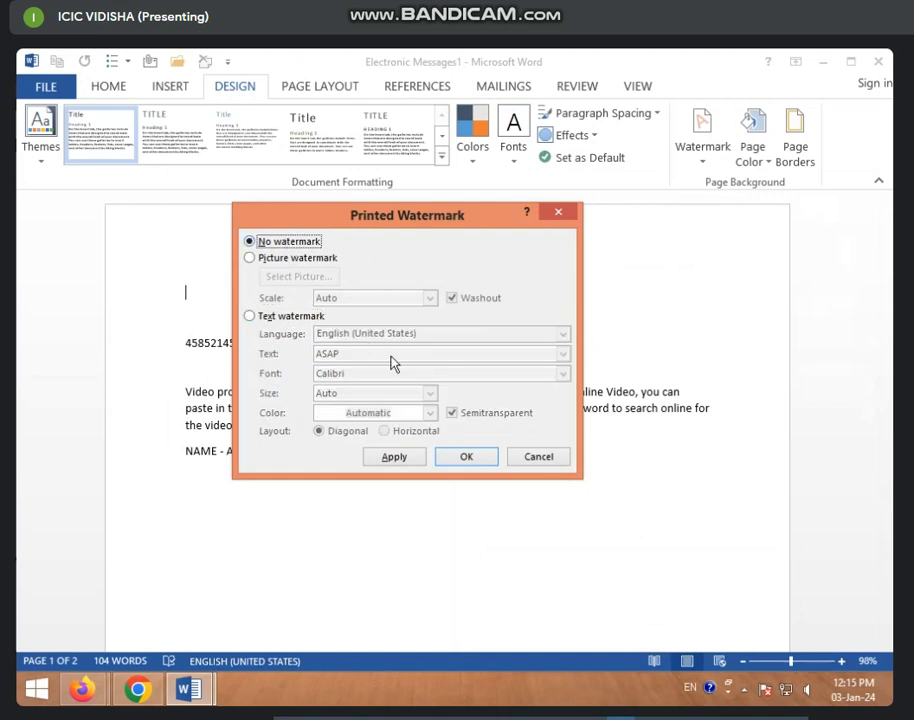
left_click(285, 260)
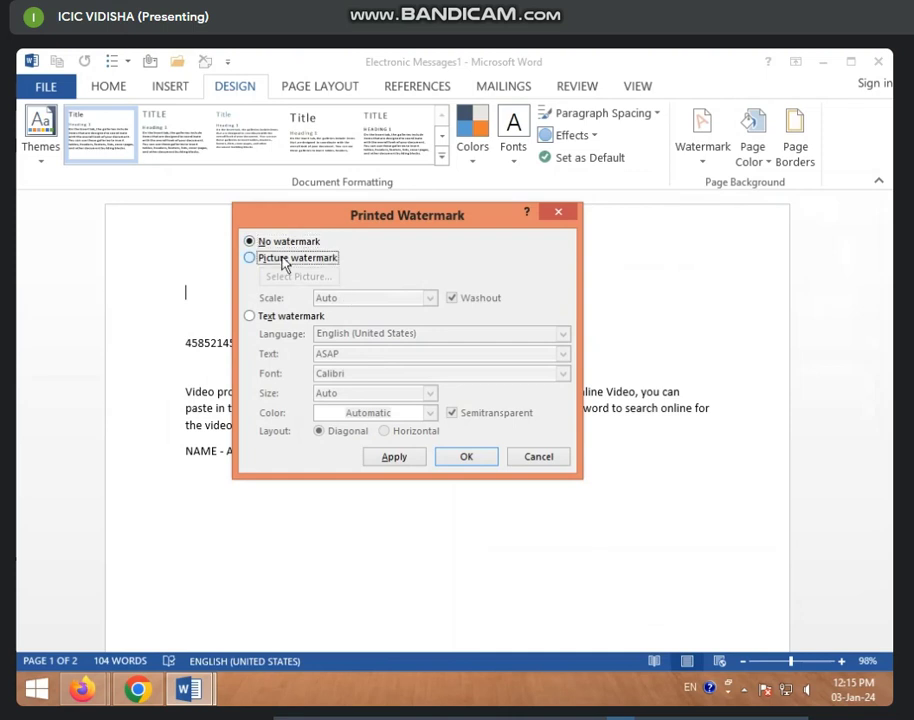
left_click(293, 316)
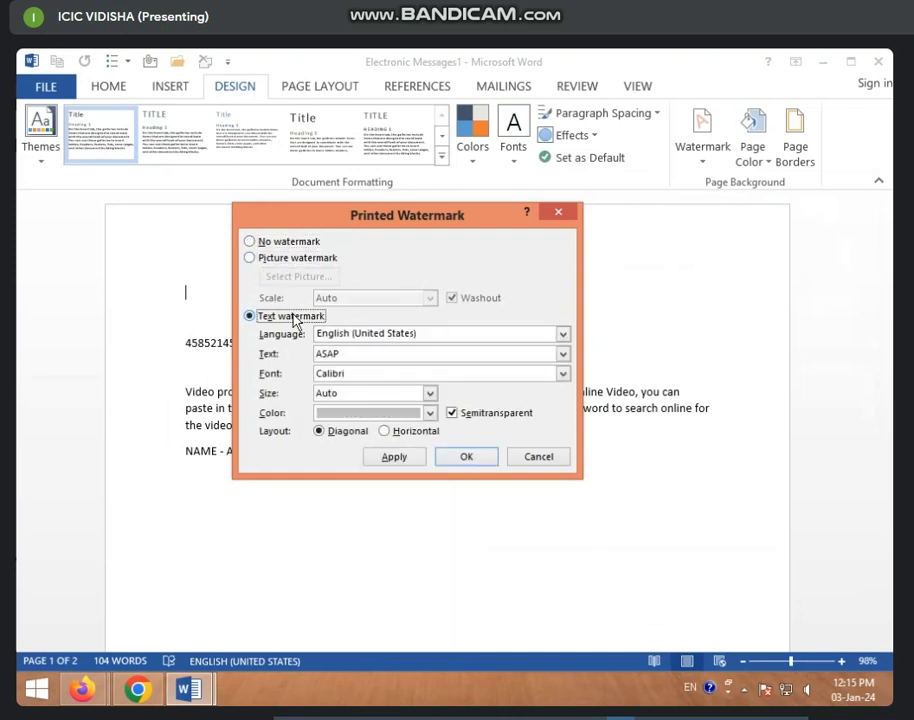
left_click(310, 260)
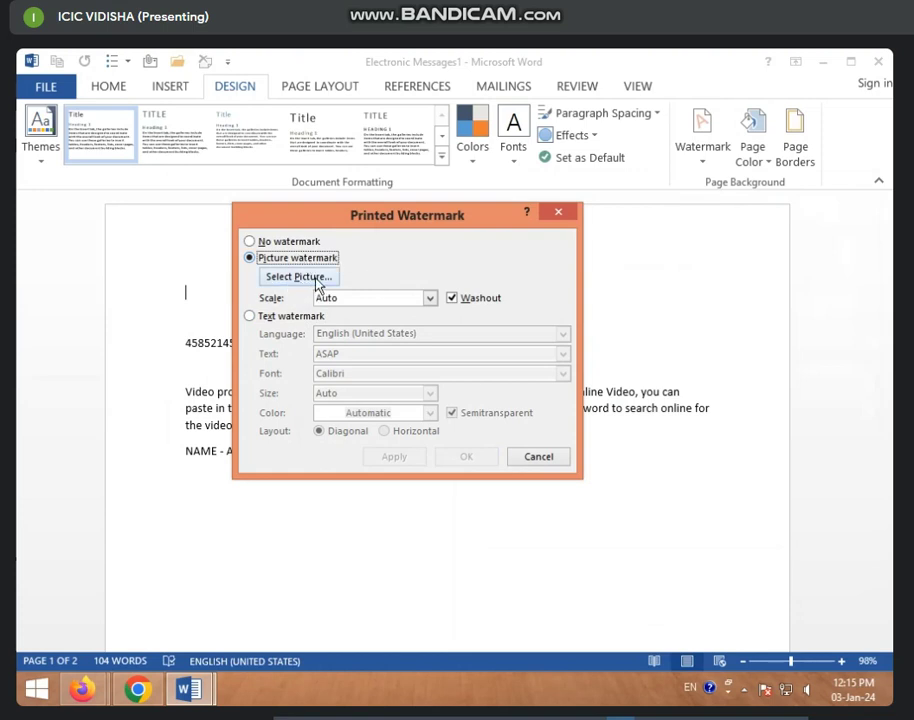
left_click(317, 281)
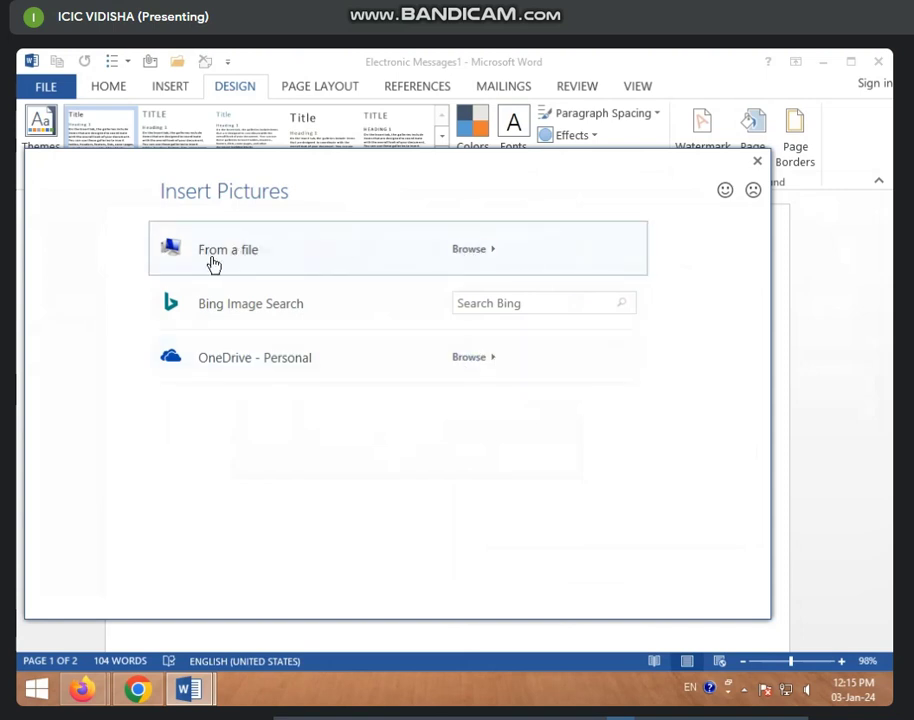
Step: Insert logo from New Volume (D:) as the watermark picture, D:\logo.jpg with washout
left_click(479, 254)
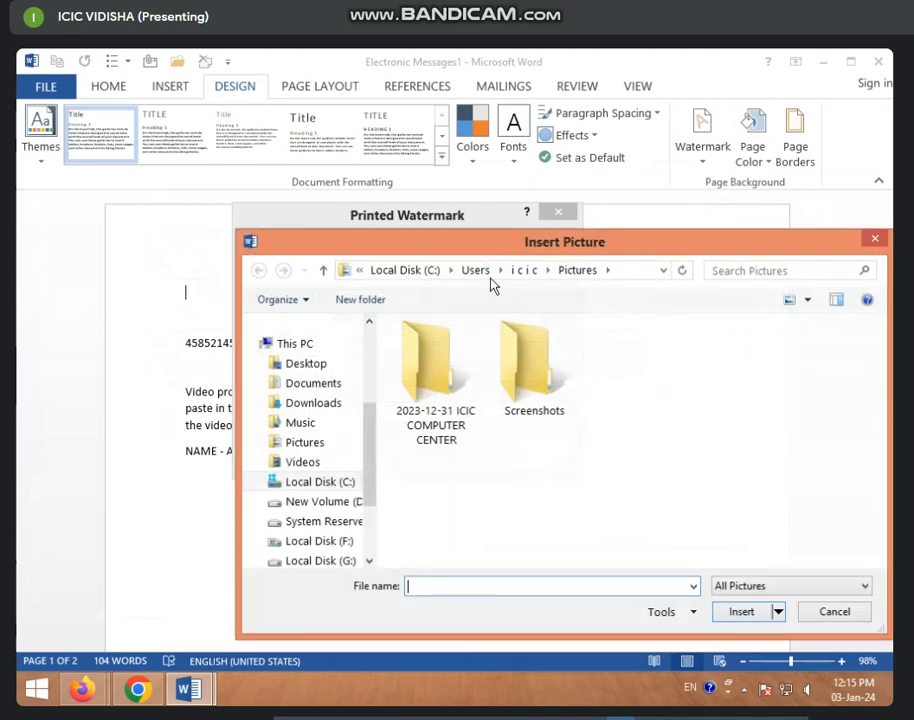
left_click_drag(521, 245, 339, 189)
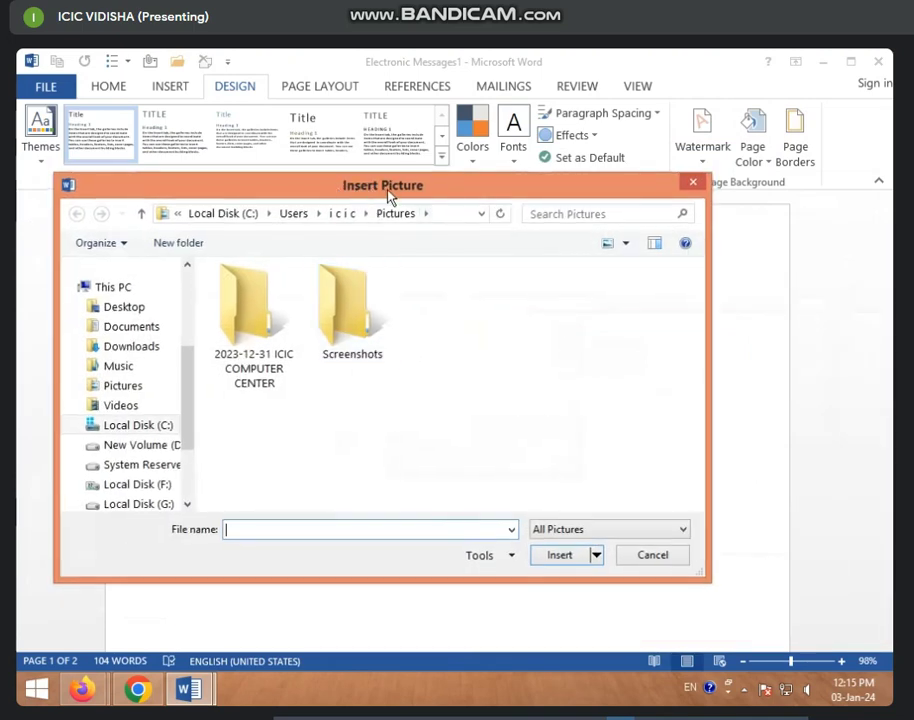
left_click(160, 450)
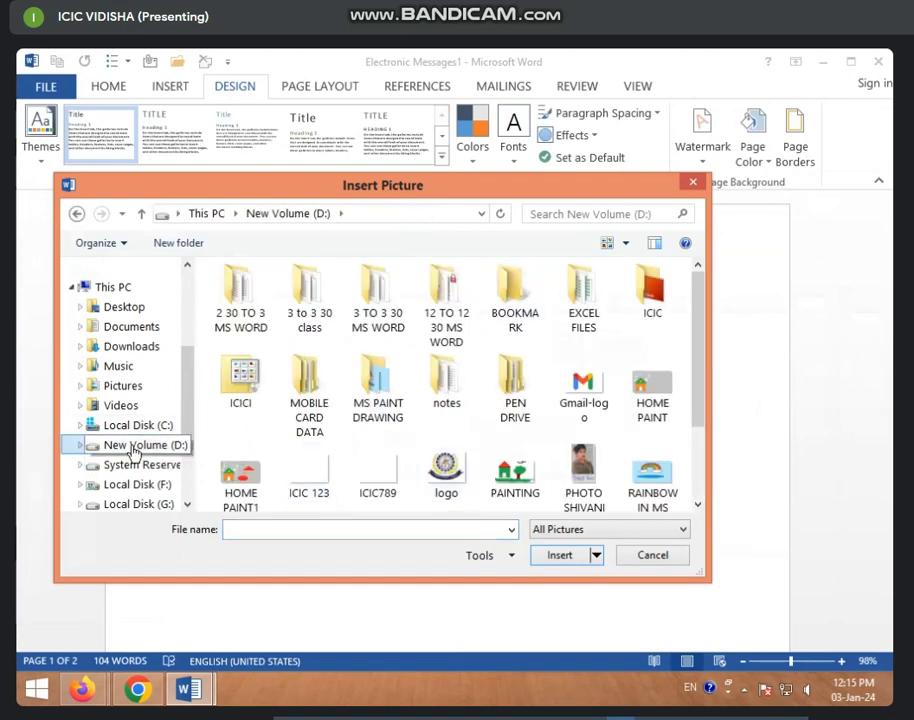
left_click(455, 482)
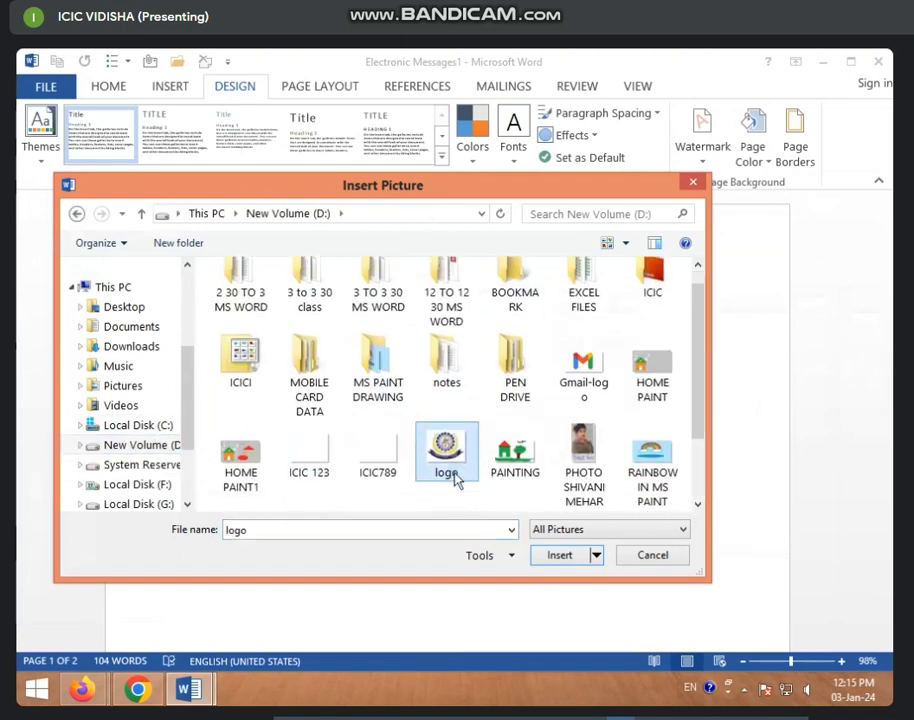
left_click(557, 556)
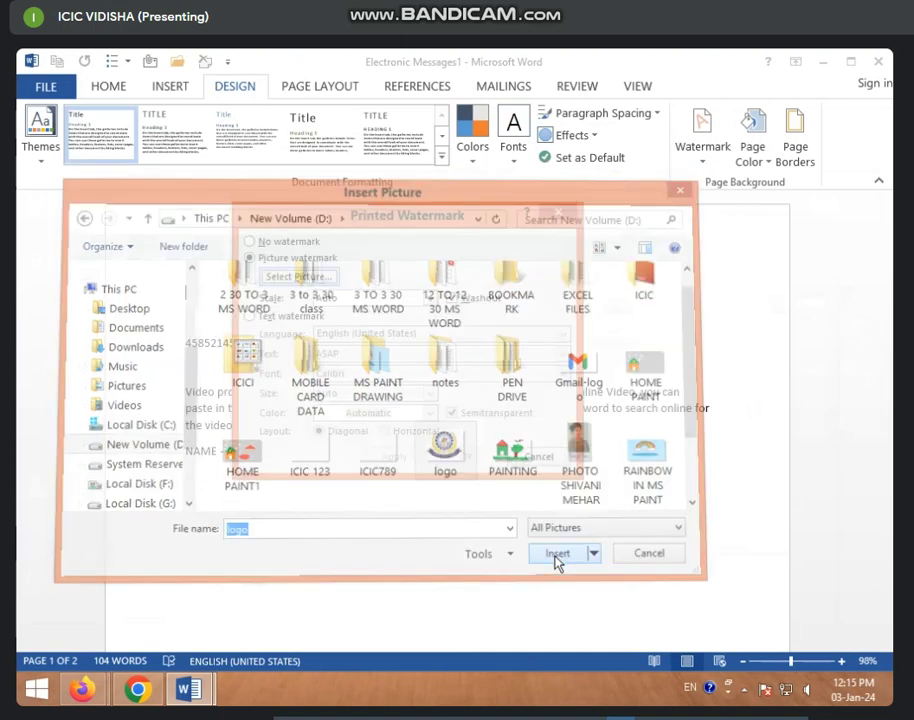
left_click_drag(436, 215, 692, 113)
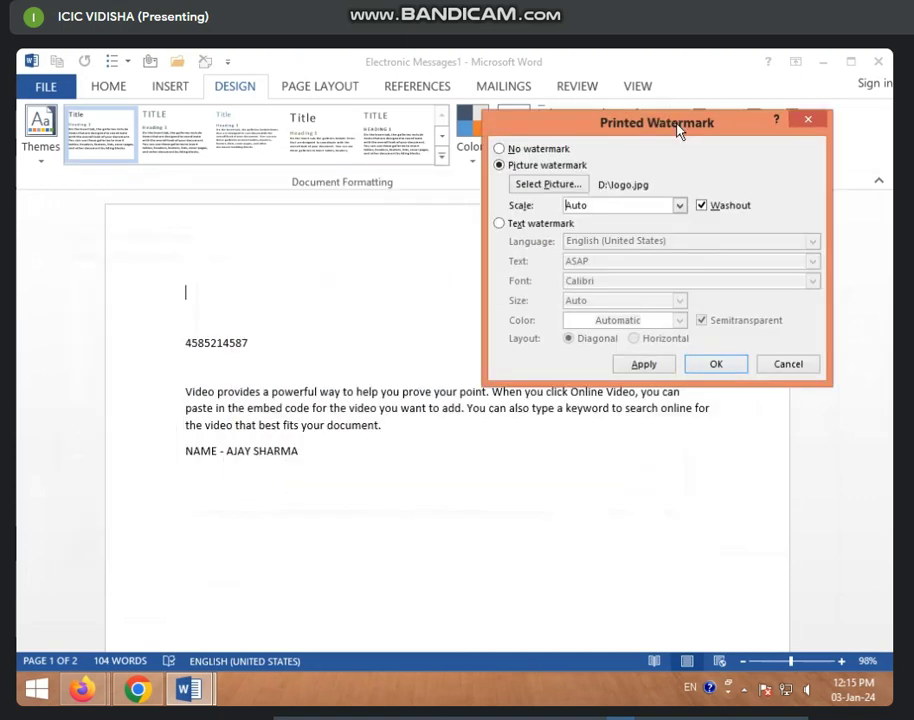